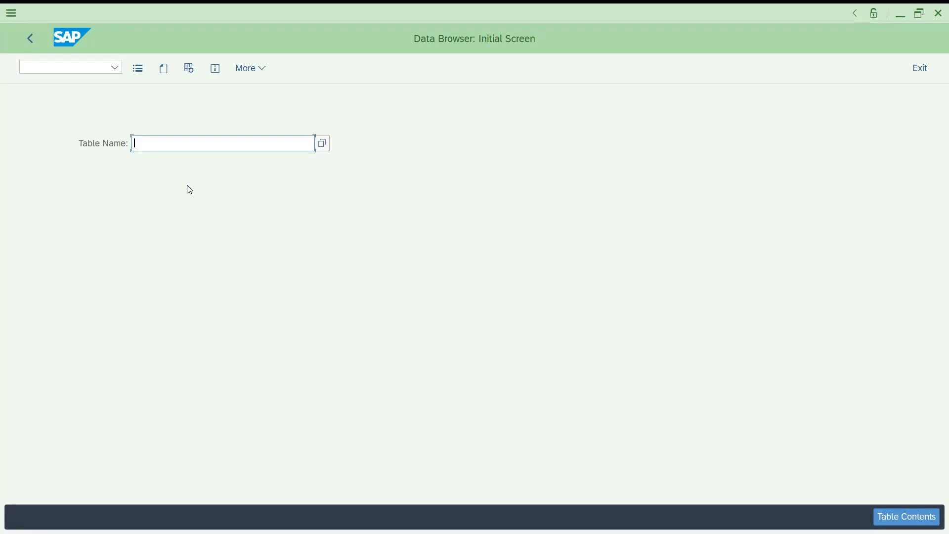
# - Open the selection screen for table KNA1, and return to the Data Browser's initial screen
pyautogui.write('kna')
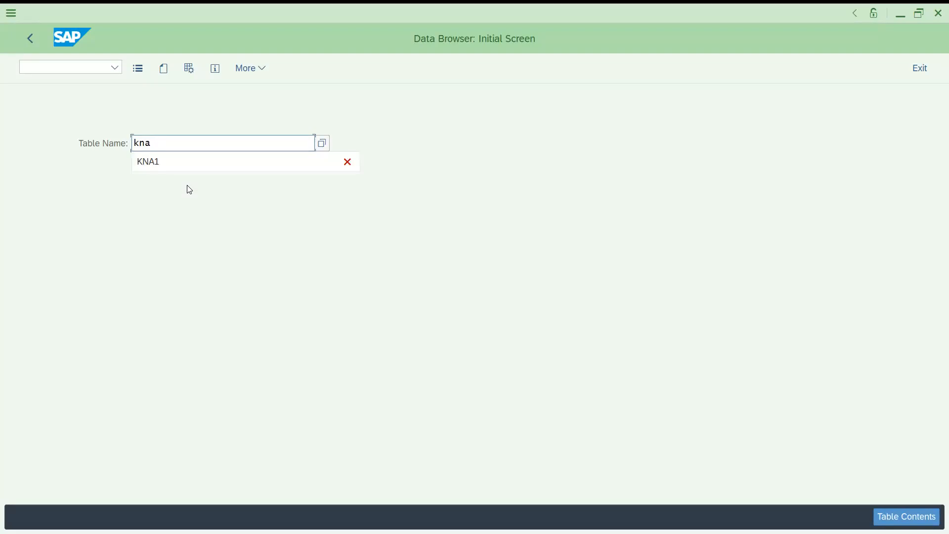
pyautogui.write('1')
pyautogui.press('Return')
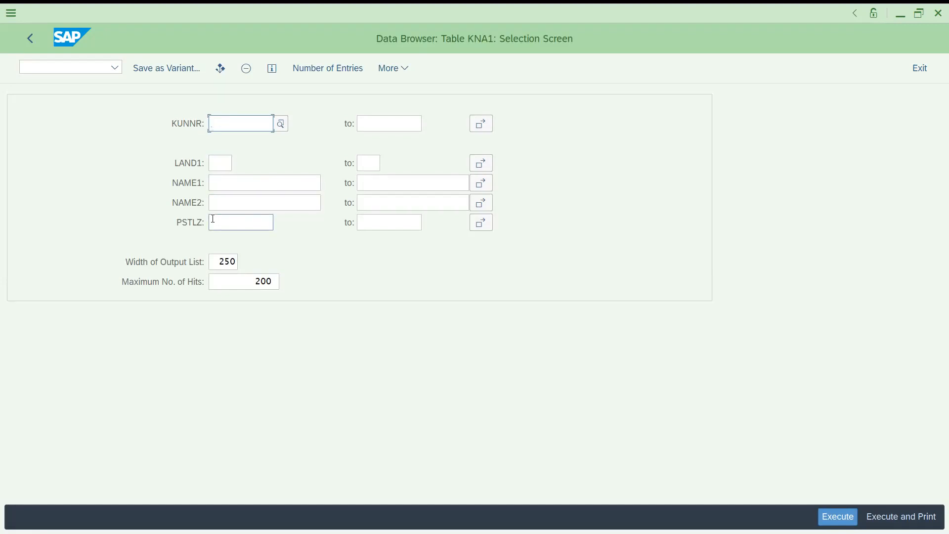
pyautogui.click(30, 40)
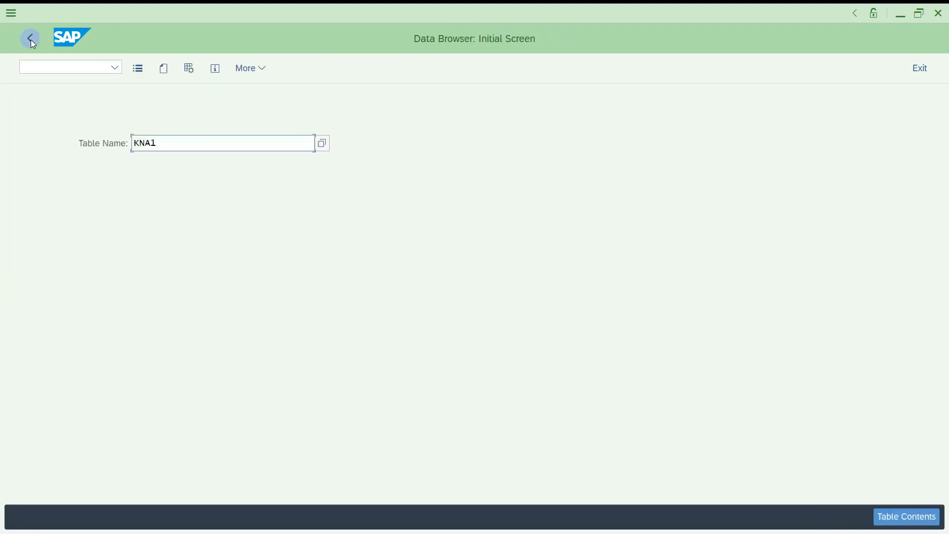
# - Run transaction SE16N to show the General Table Display for KNA1
pyautogui.click(115, 70)
pyautogui.click(69, 69)
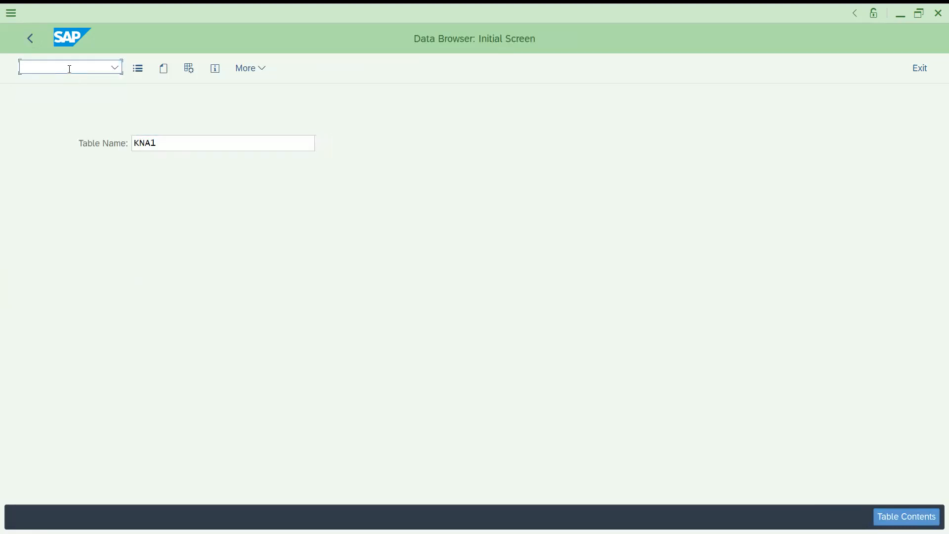
pyautogui.write('/nse16n')
pyautogui.press('Return')
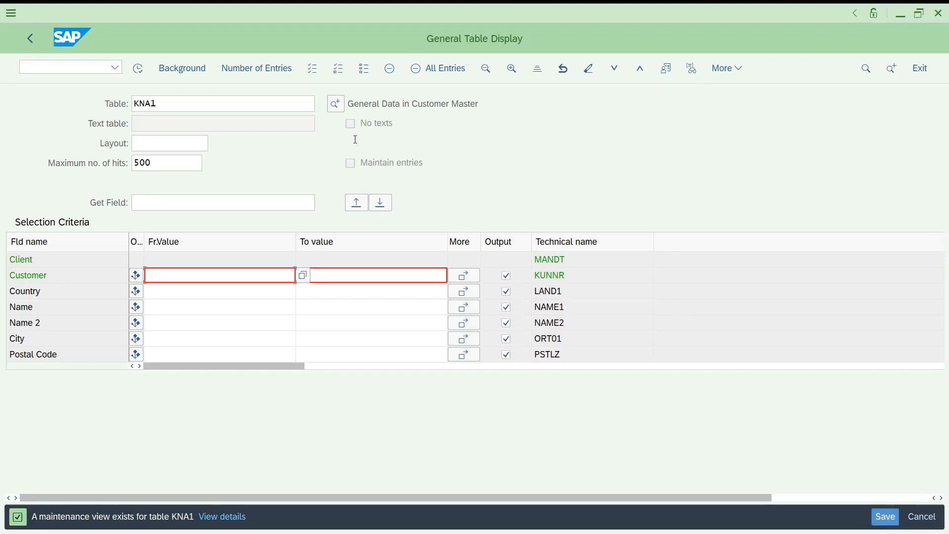
# - Switch back to transaction SE16 and open the selection screen for table KNB1
pyautogui.click(82, 69)
pyautogui.write('/nse16')
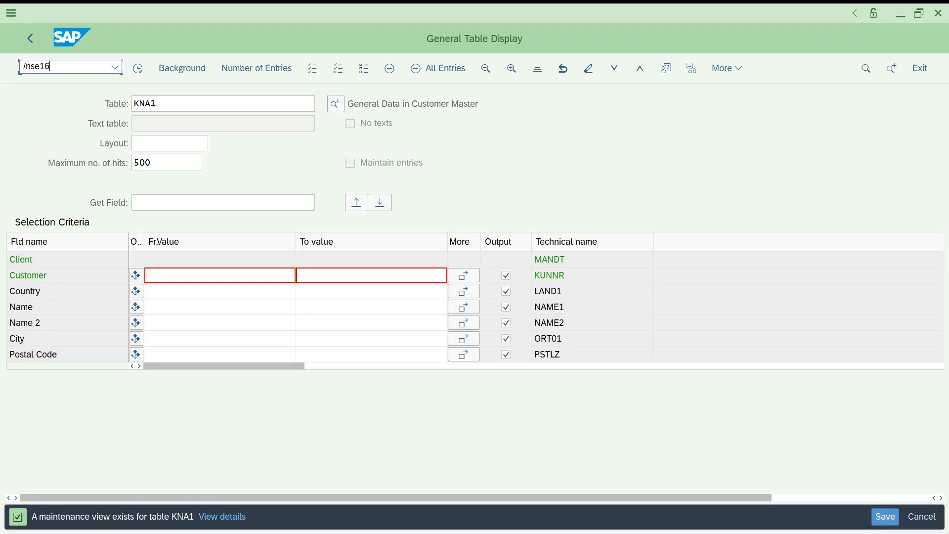
pyautogui.press('Return')
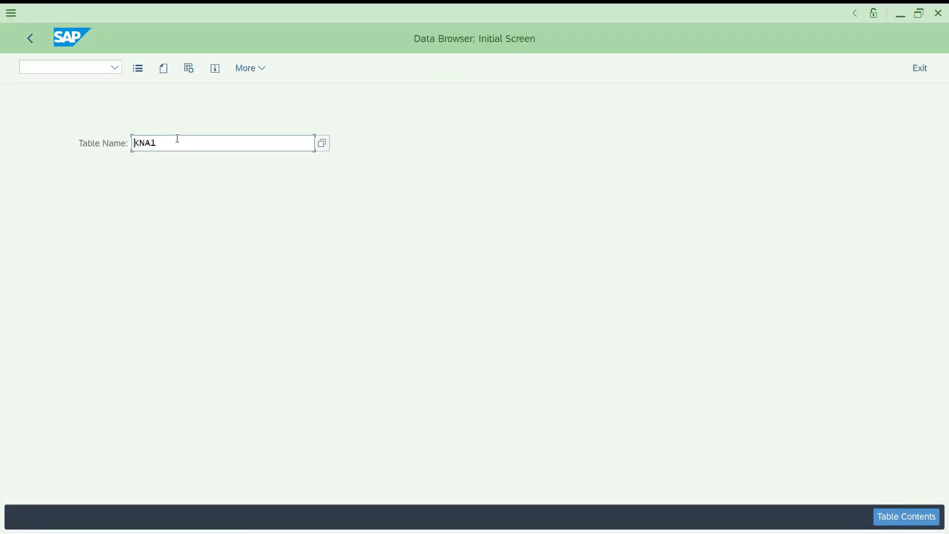
pyautogui.click(178, 139)
pyautogui.press('BackSpace')
pyautogui.press('BackSpace')
pyautogui.write('b1')
pyautogui.press('Return')
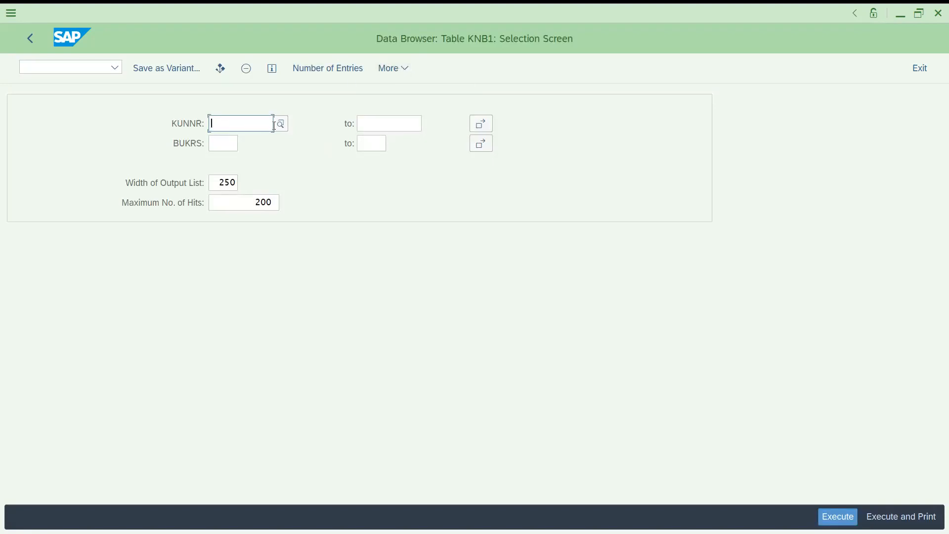
# - Restrict the KNB1 selection to King Watch Ltd's customer number and execute it
pyautogui.write('it')
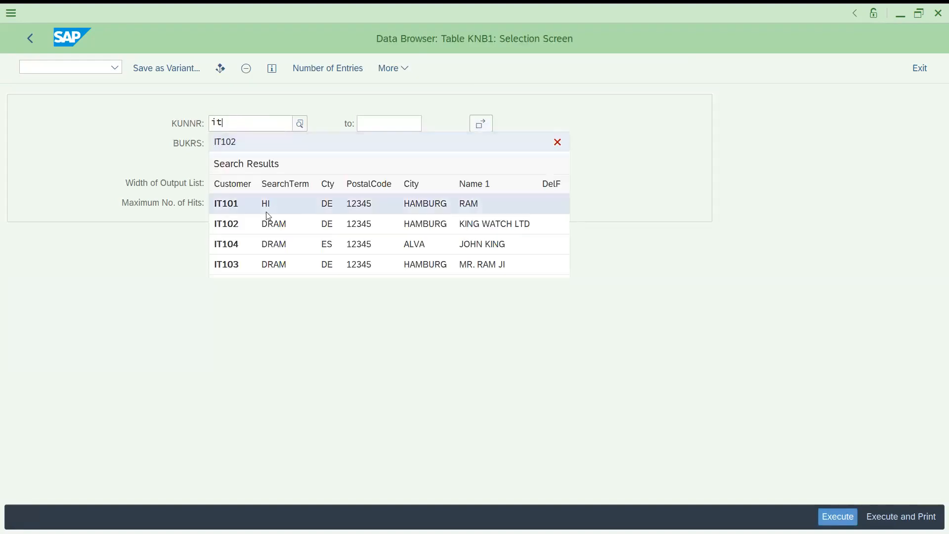
pyautogui.click(256, 225)
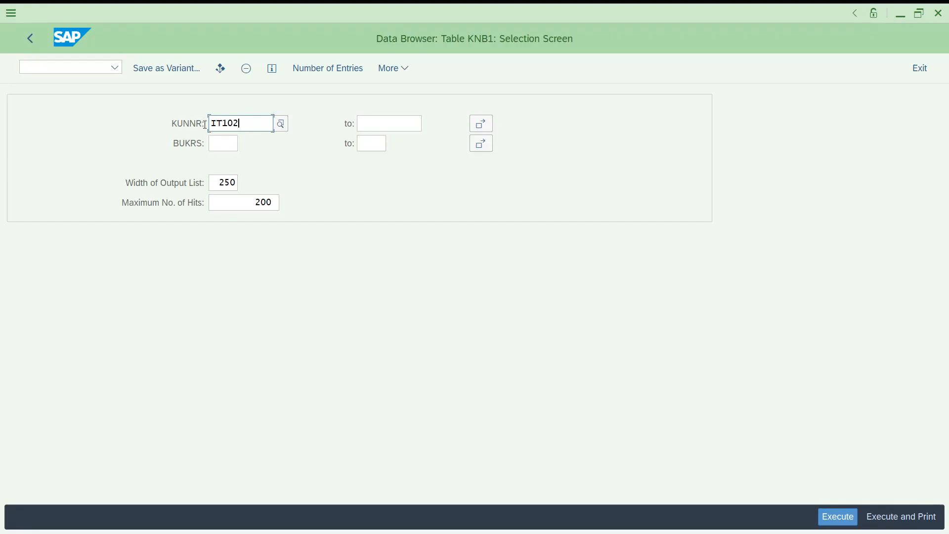
pyautogui.click(838, 517)
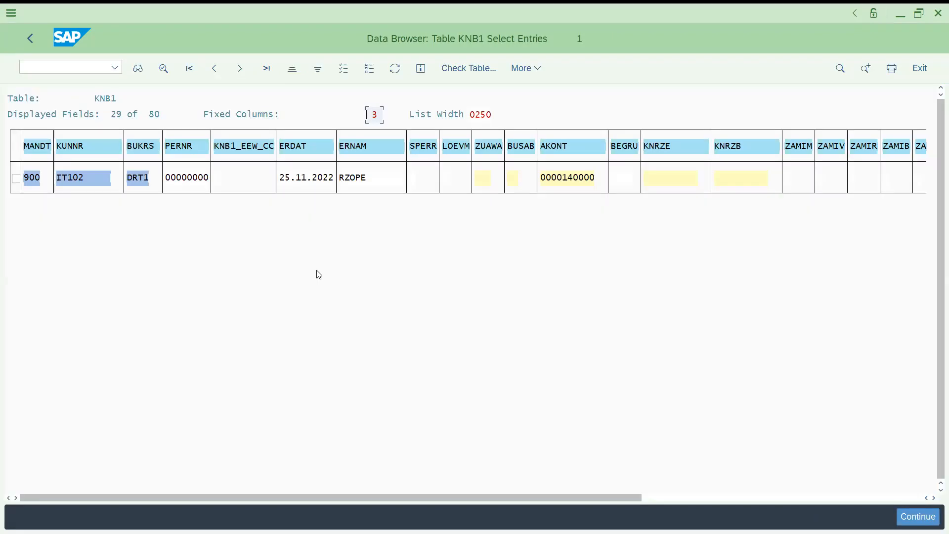
# - Open the detail display of the KNB1 entry and examine its ERDAT, ERNAM and ZTERM fields
pyautogui.click(20, 183)
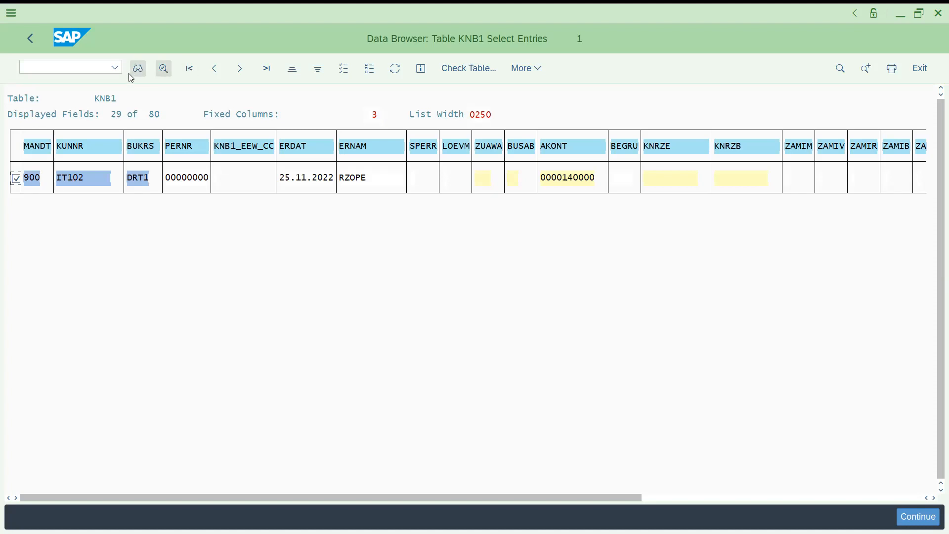
pyautogui.doubleClick(148, 171)
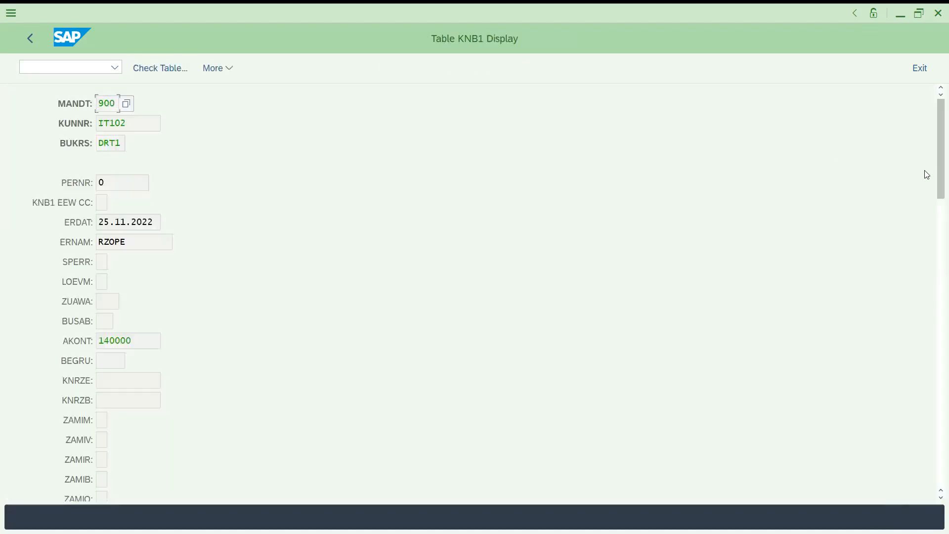
pyautogui.moveTo(933, 173); pyautogui.dragTo(934, 195)
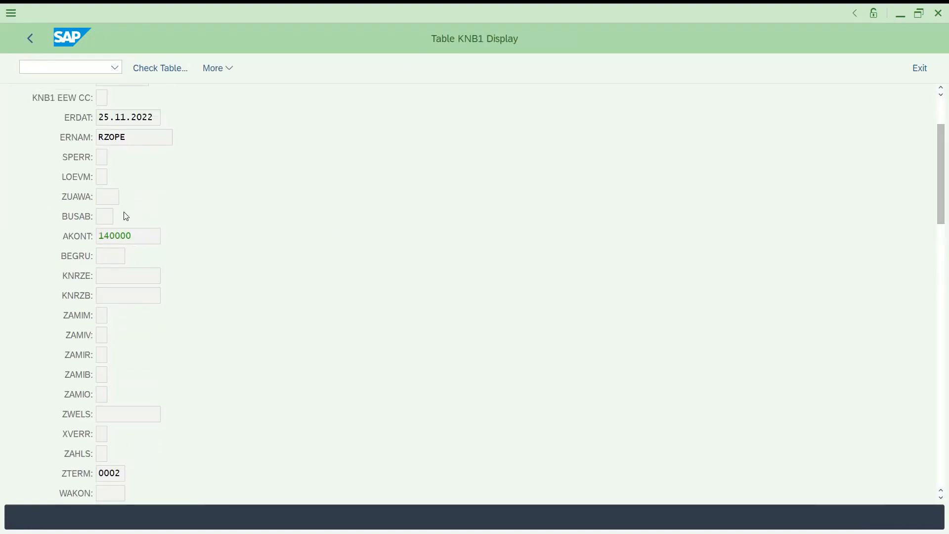
pyautogui.click(125, 137)
pyautogui.click(141, 117)
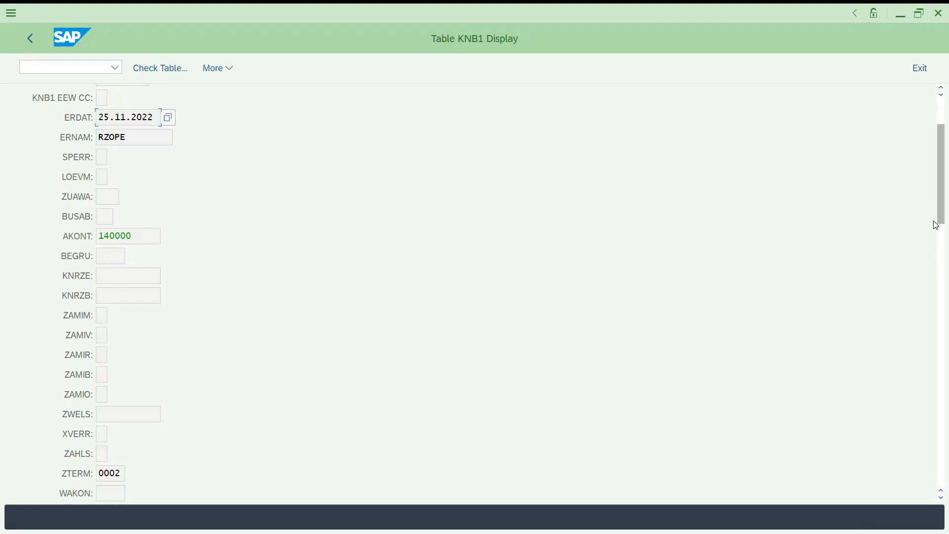
pyautogui.moveTo(936, 217); pyautogui.dragTo(937, 297)
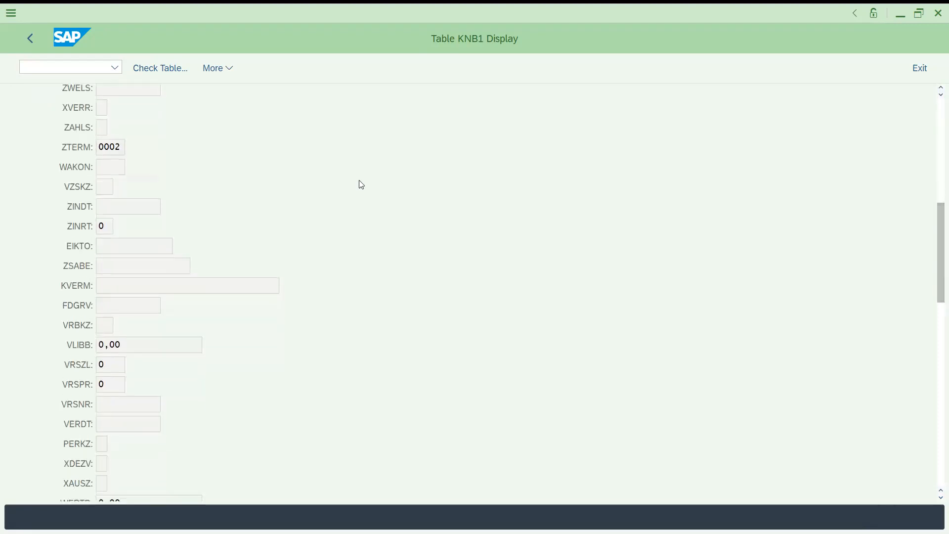
pyautogui.click(104, 146)
pyautogui.moveTo(934, 276); pyautogui.dragTo(934, 183)
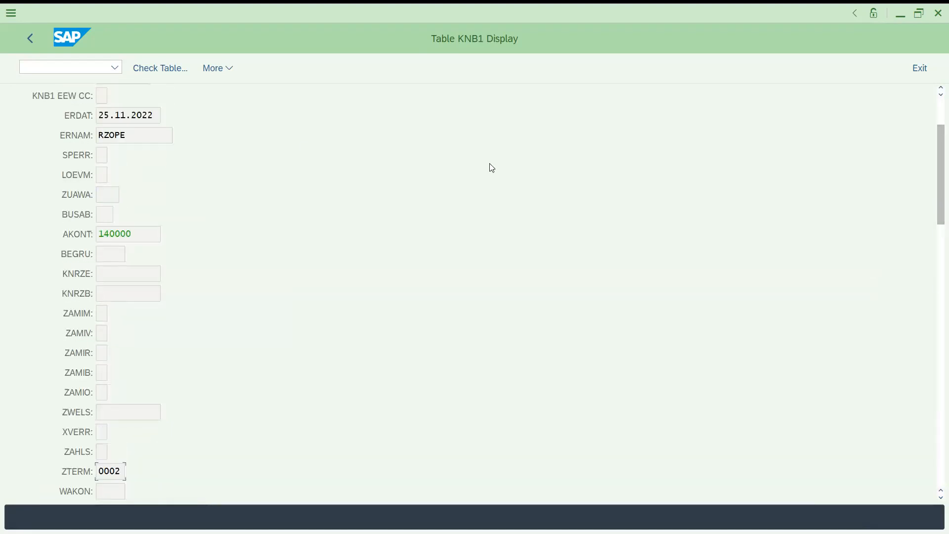
# - Return to the Data Browser's initial screen and open the selection screen for table KNA1
pyautogui.click(31, 40)
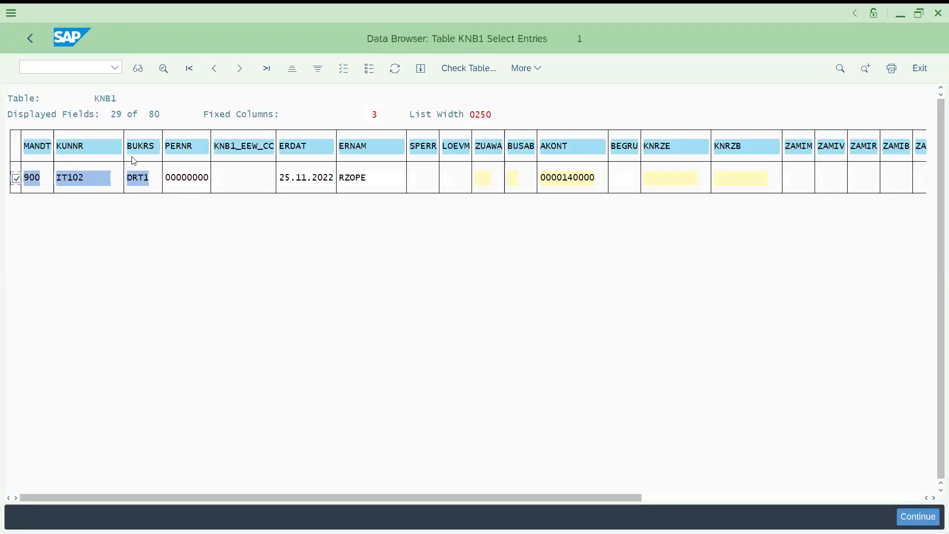
pyautogui.click(35, 43)
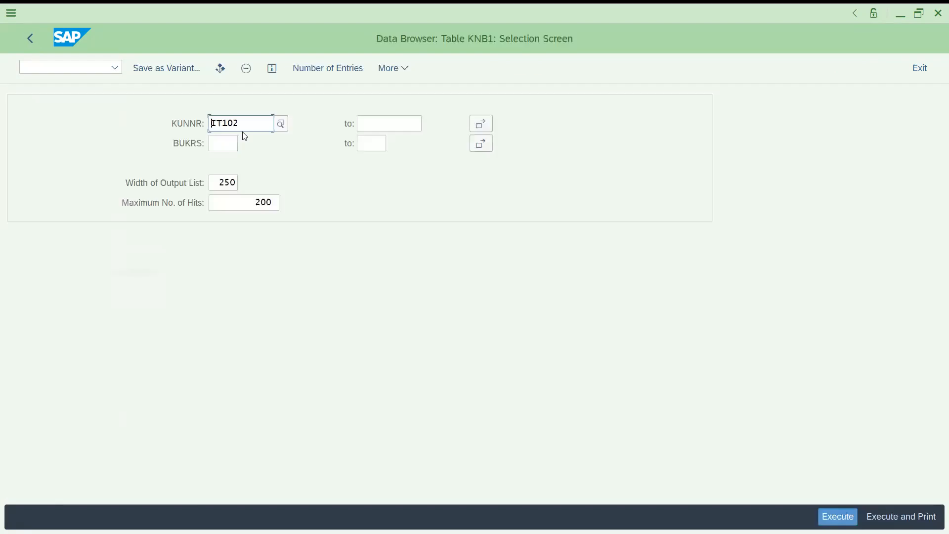
pyautogui.click(36, 38)
pyautogui.press('BackSpace')
pyautogui.press('BackSpace')
pyautogui.write('a1')
pyautogui.press('Return')
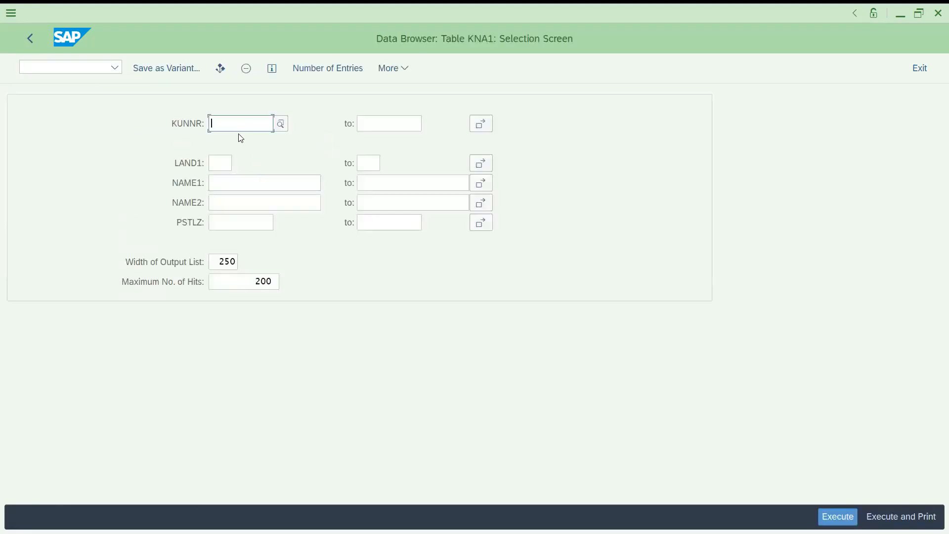
# - Set the lower KUNNR limit to the customer number of the Hamburg entry with search term HI
pyautogui.write('it')
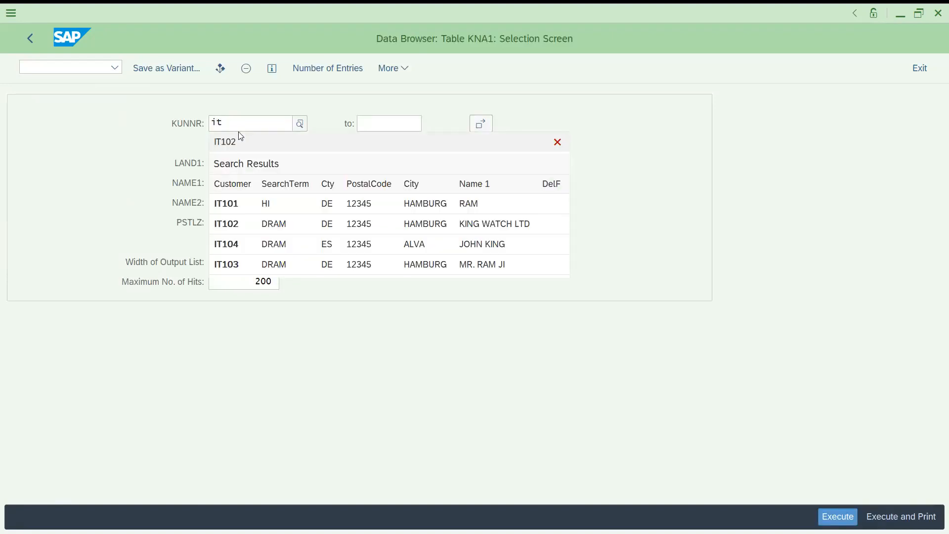
pyautogui.click(242, 221)
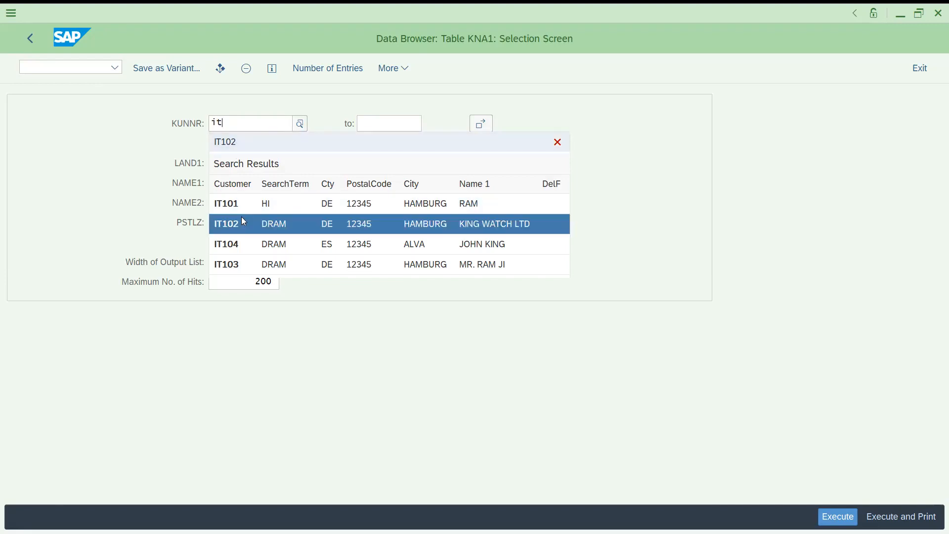
pyautogui.press('BackSpace')
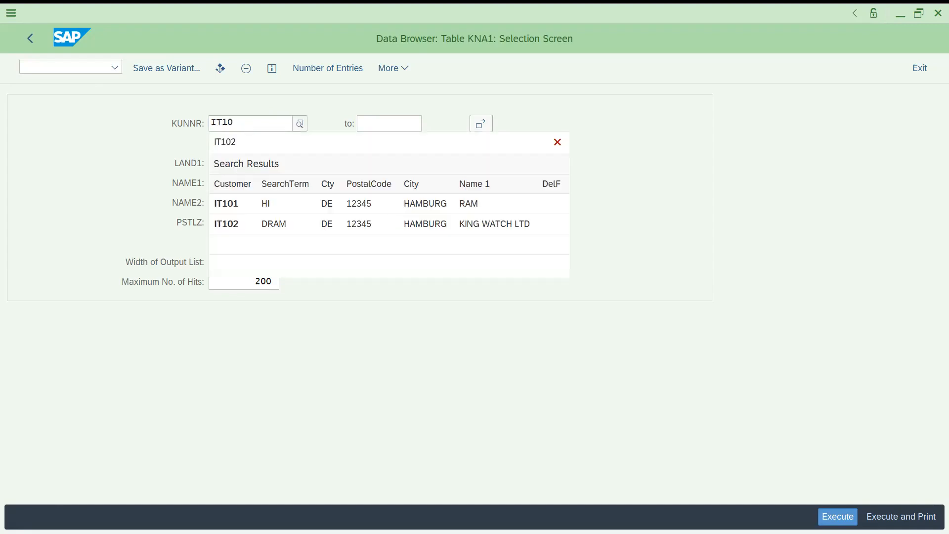
pyautogui.write('1')
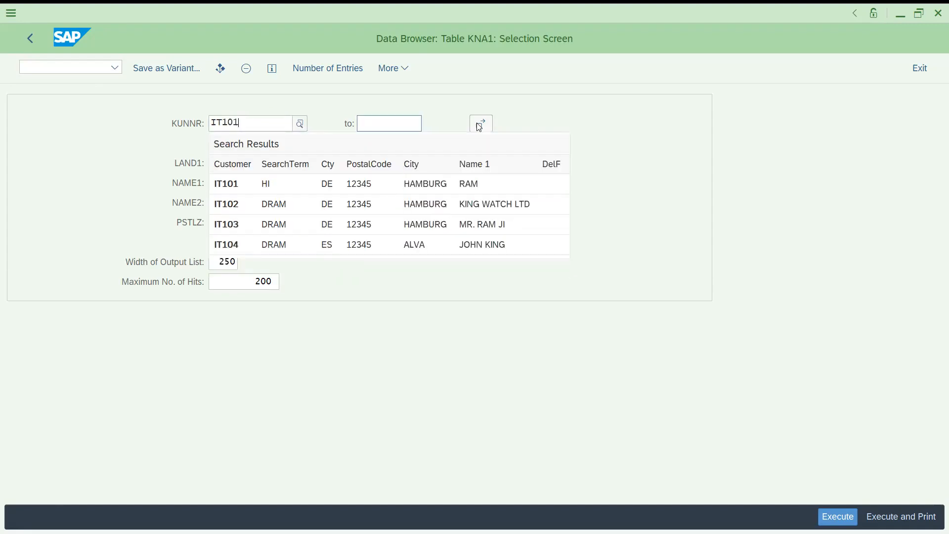
# - Try to execute the KNA1 selection with a customer number entered as the upper KUNNR limit
pyautogui.click(402, 117)
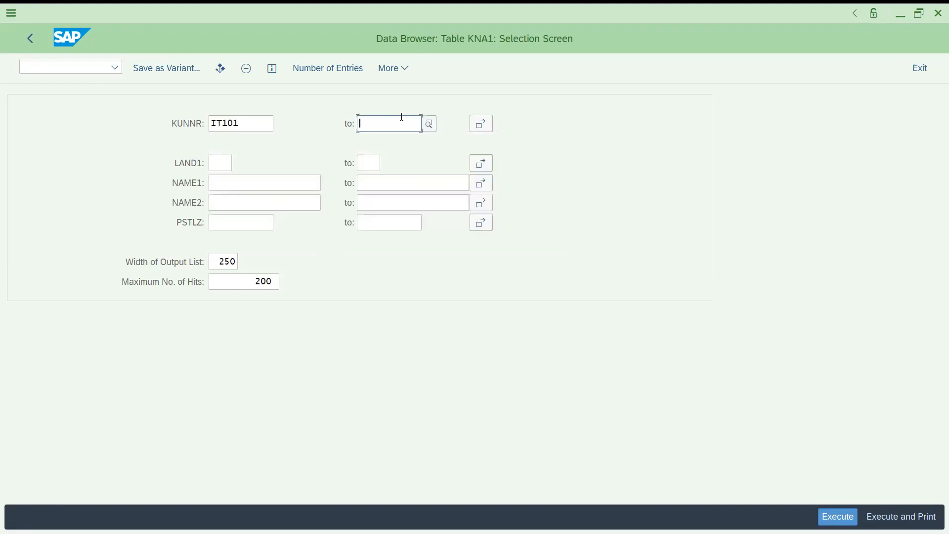
pyautogui.write('1t104')
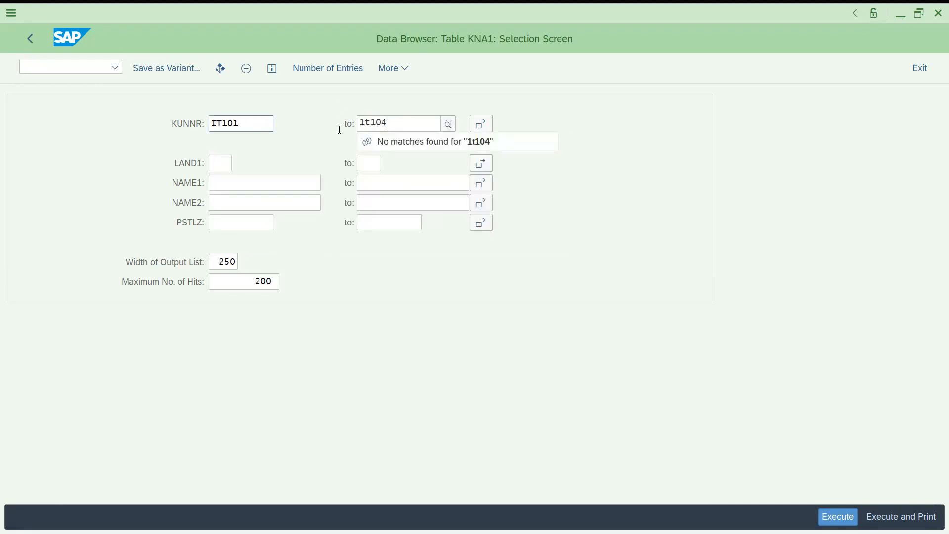
pyautogui.press('BackSpace')
pyautogui.write('3')
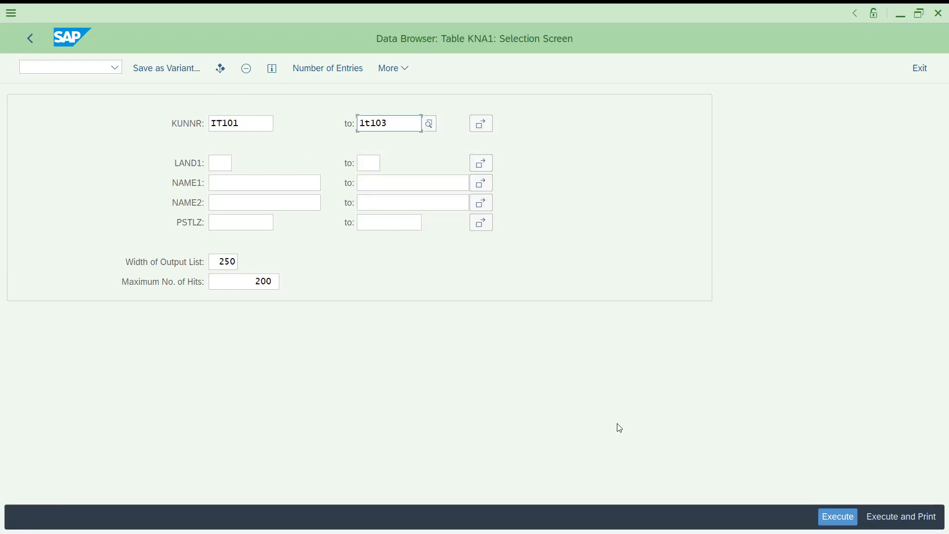
pyautogui.click(838, 517)
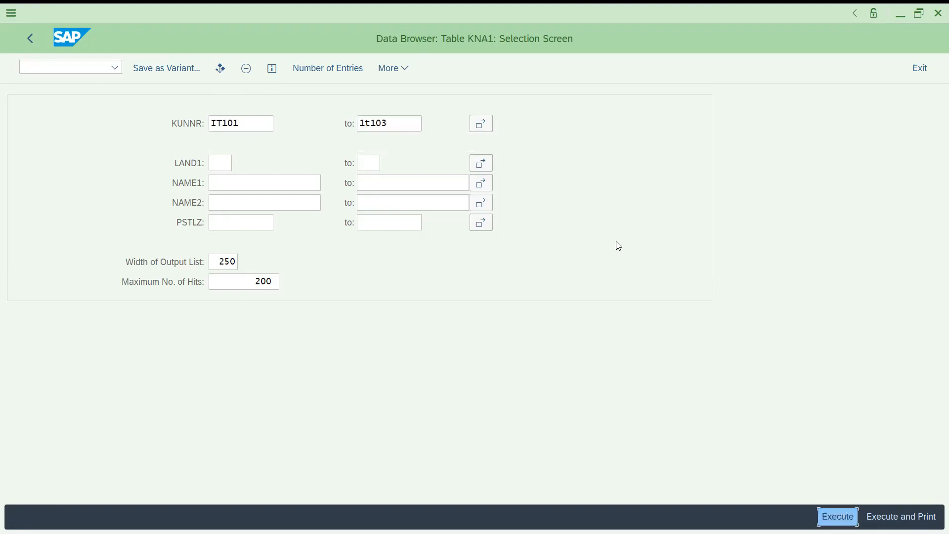
# - Replace the upper KUNNR limit with the Alva customer's number, execute the selection and view the remaining result columns
pyautogui.click(392, 126)
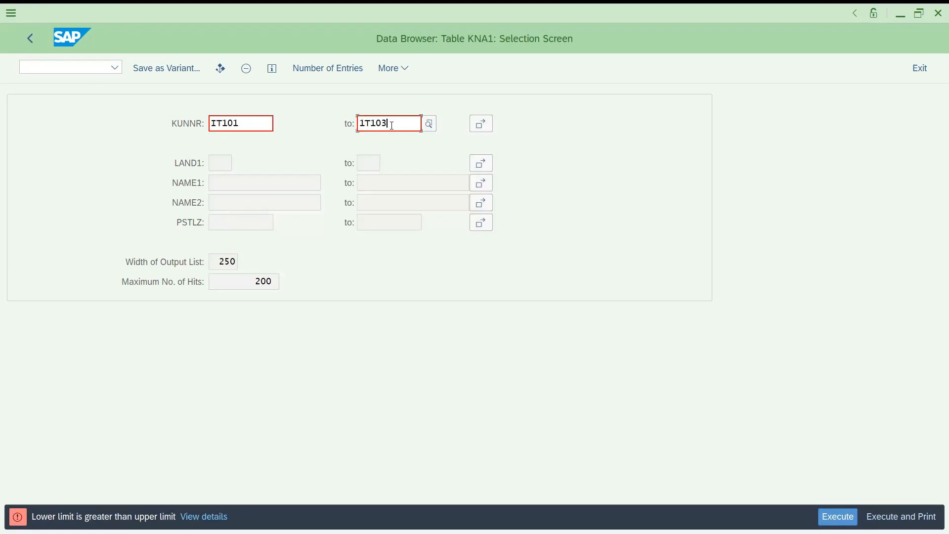
pyautogui.press('BackSpace')
pyautogui.press('BackSpace')
pyautogui.press('BackSpace')
pyautogui.press('BackSpace')
pyautogui.press('BackSpace')
pyautogui.write('it')
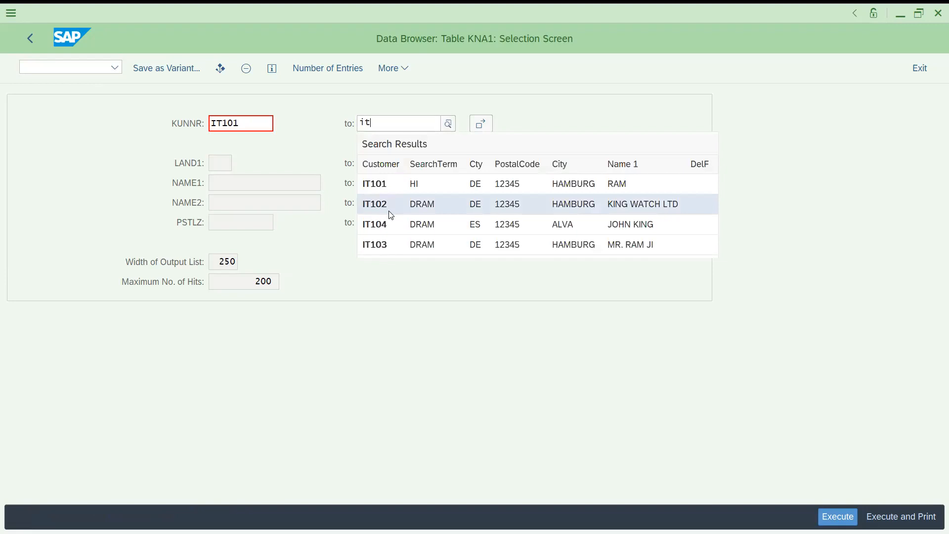
pyautogui.click(385, 227)
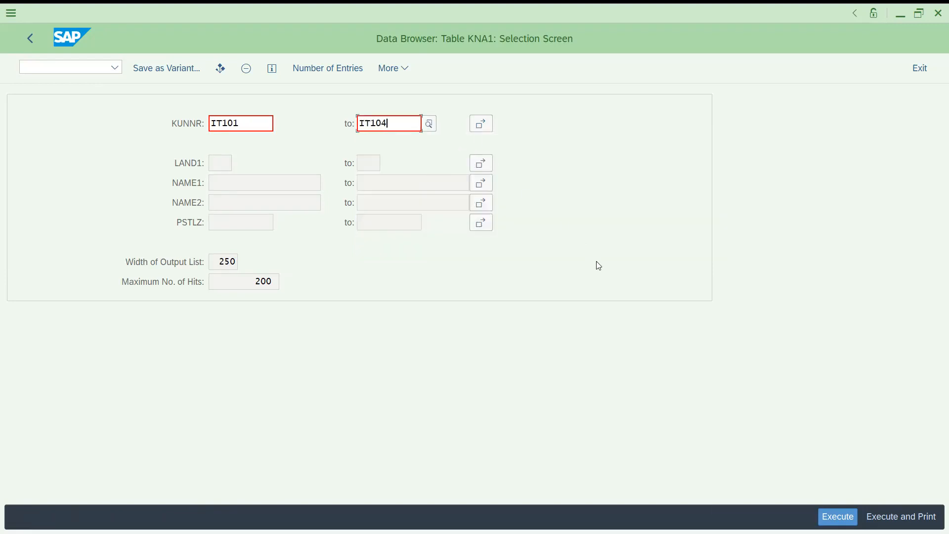
pyautogui.click(824, 517)
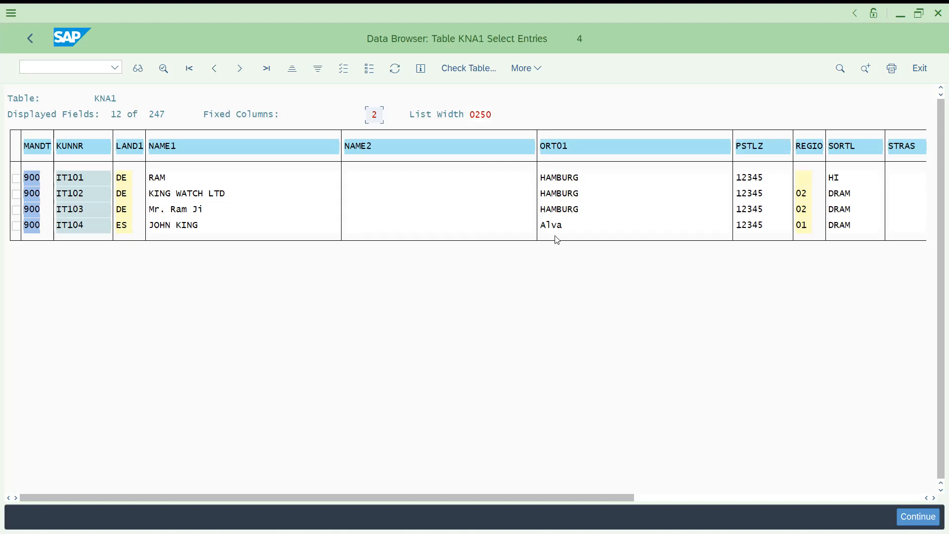
pyautogui.click(677, 497)
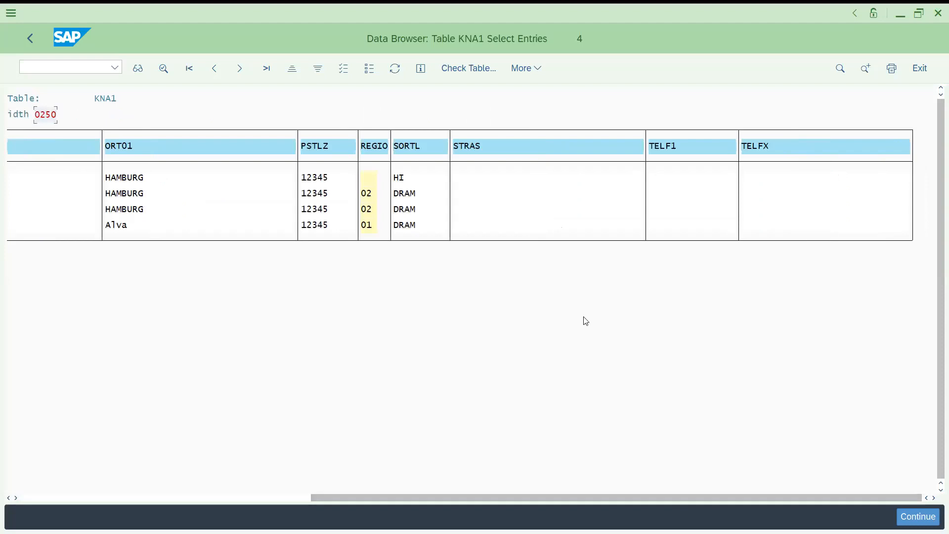
# - Return to the KNA1 selection screen and change its selection fields by adding REGIO and SORTL and removing NAME2
pyautogui.click(26, 38)
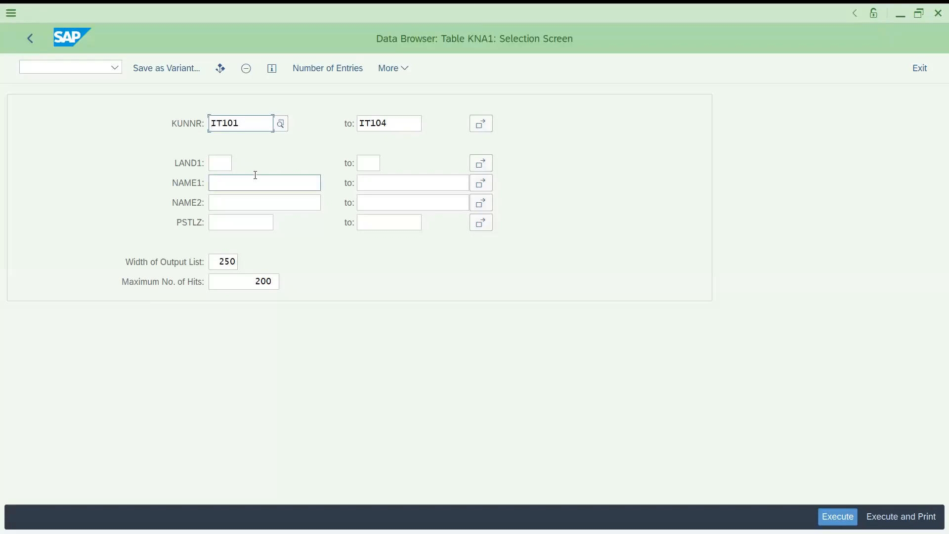
pyautogui.click(385, 70)
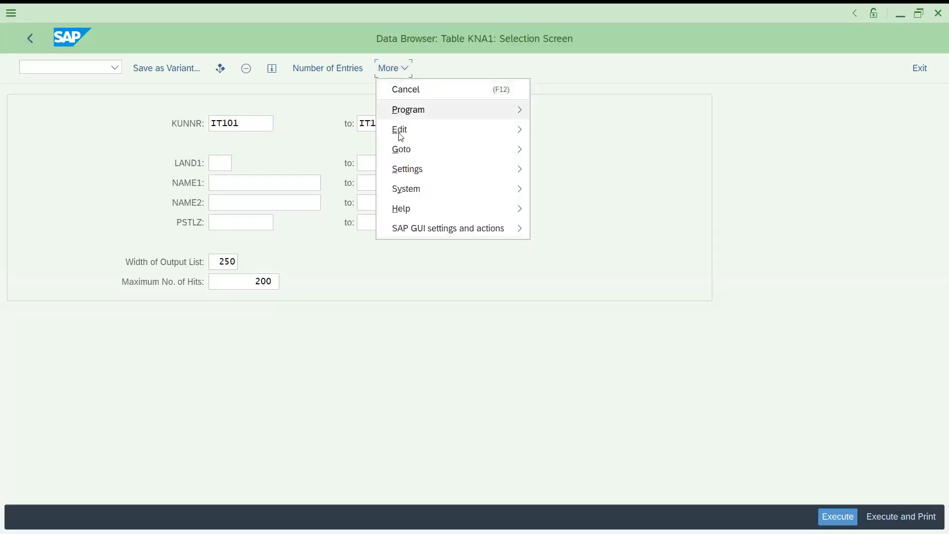
pyautogui.moveTo(407, 170)
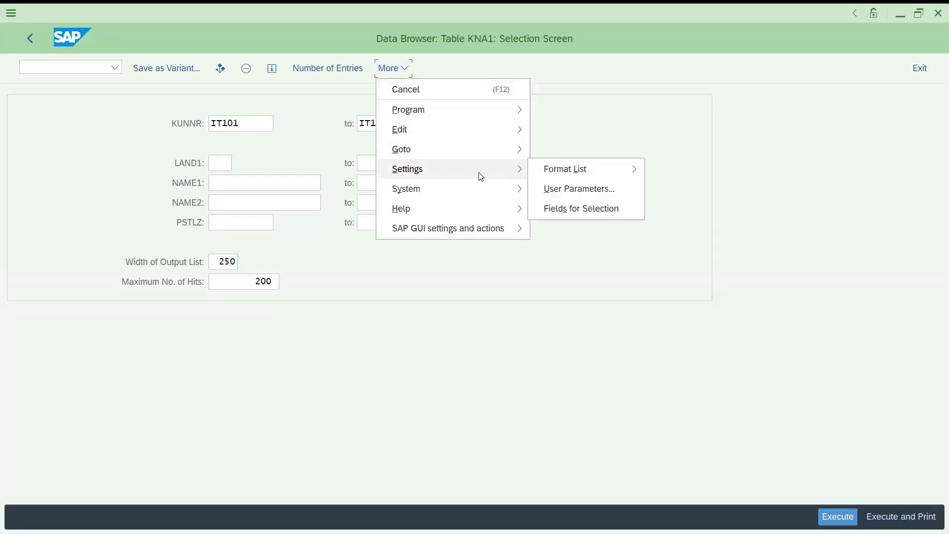
pyautogui.click(555, 212)
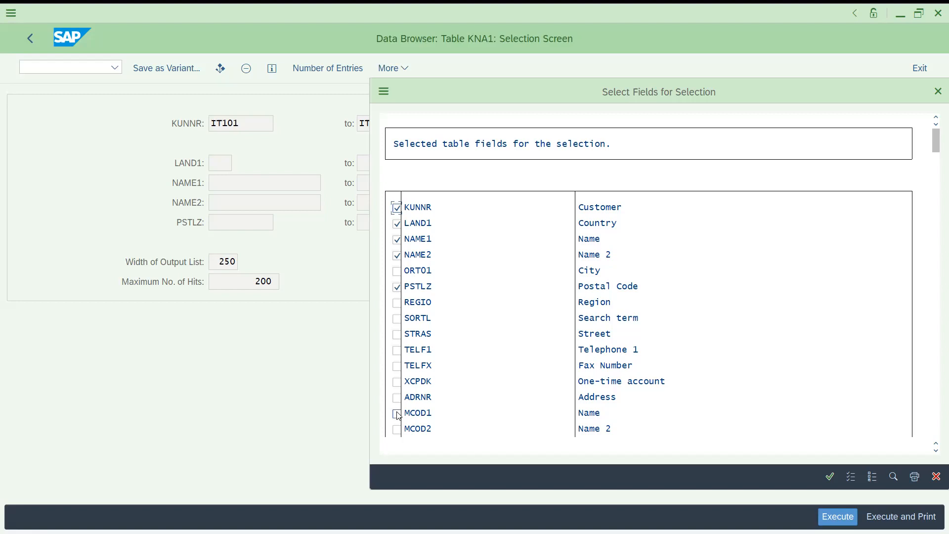
pyautogui.click(395, 322)
pyautogui.click(397, 256)
pyautogui.click(399, 304)
pyautogui.click(819, 335)
pyautogui.click(826, 474)
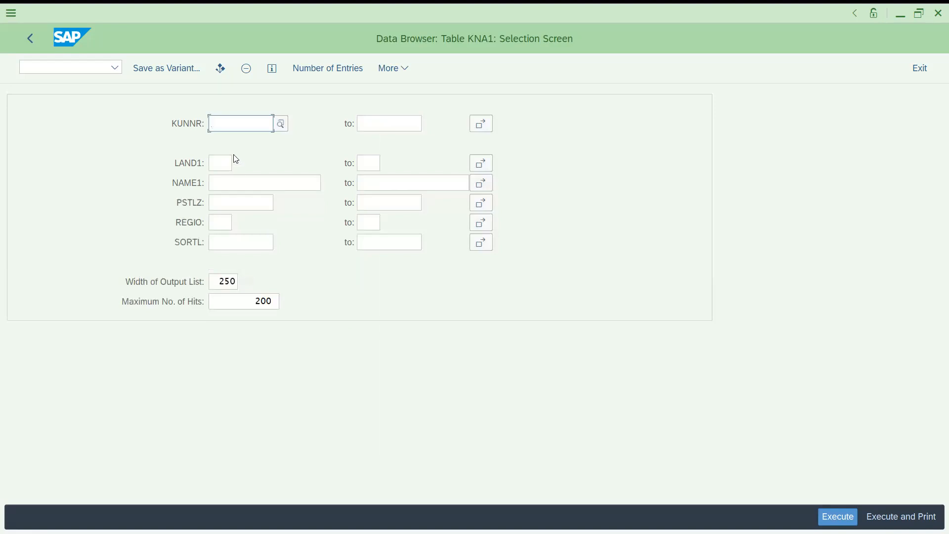
pyautogui.click(220, 163)
pyautogui.click(222, 183)
pyautogui.click(224, 202)
pyautogui.click(221, 222)
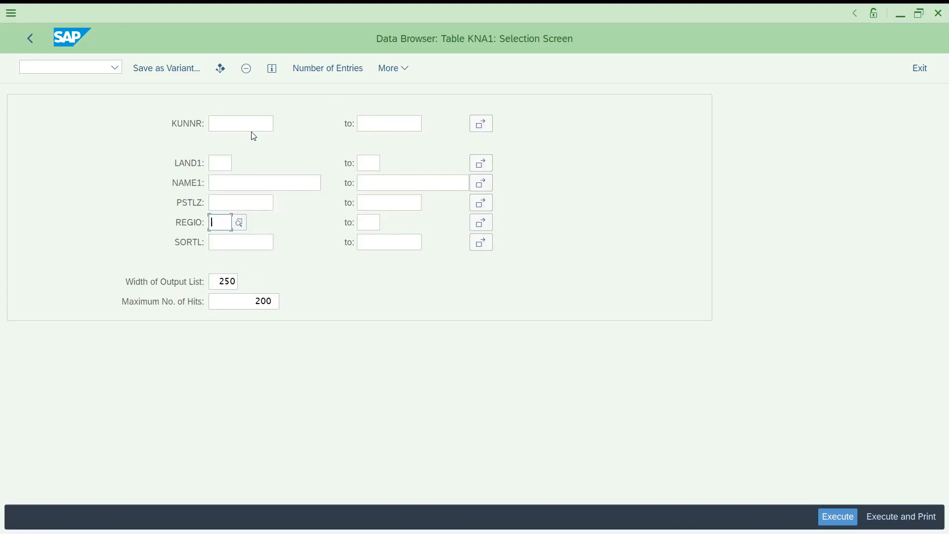
pyautogui.click(93, 64)
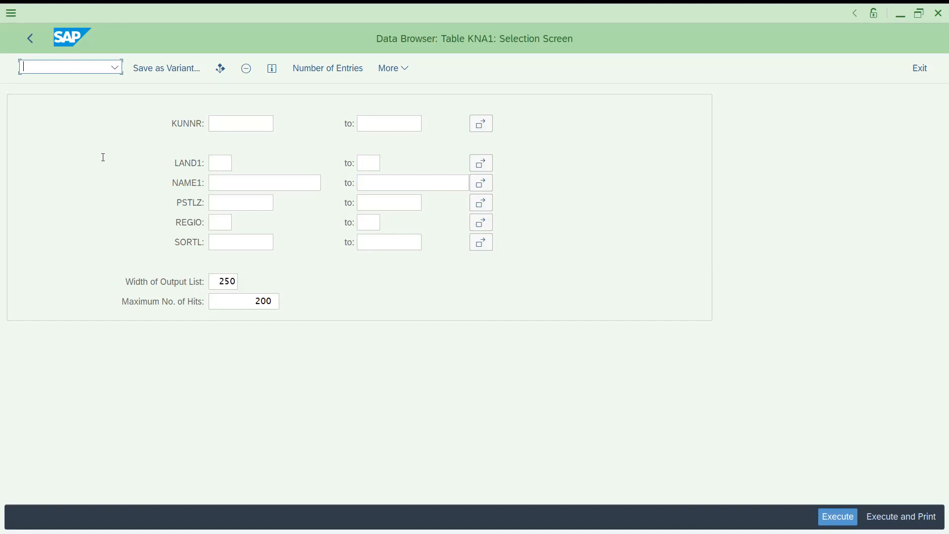
pyautogui.click(221, 123)
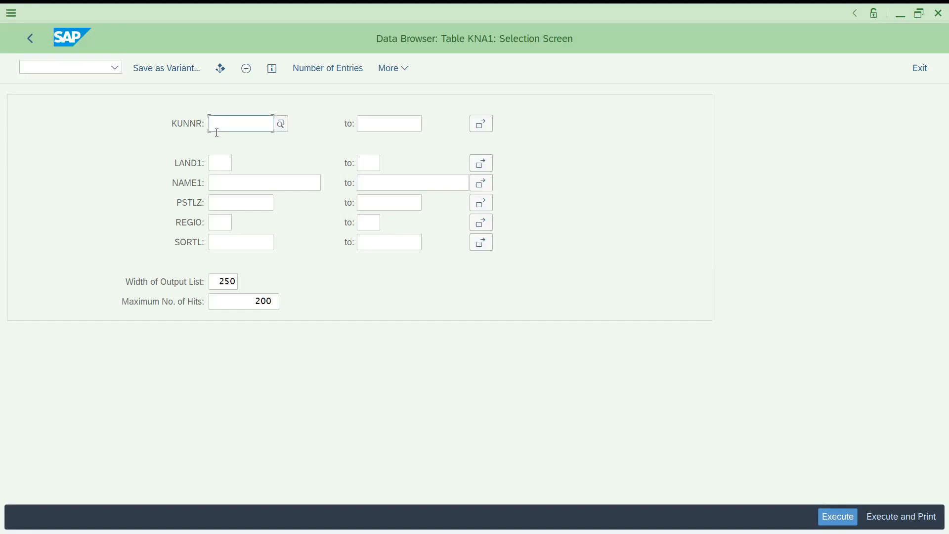
pyautogui.click(221, 163)
pyautogui.click(233, 127)
pyautogui.write('it')
pyautogui.press('BackSpace')
pyautogui.press('BackSpace')
# - Restrict LAND1 to DE and execute the KNA1 selection
pyautogui.click(220, 168)
pyautogui.write('de')
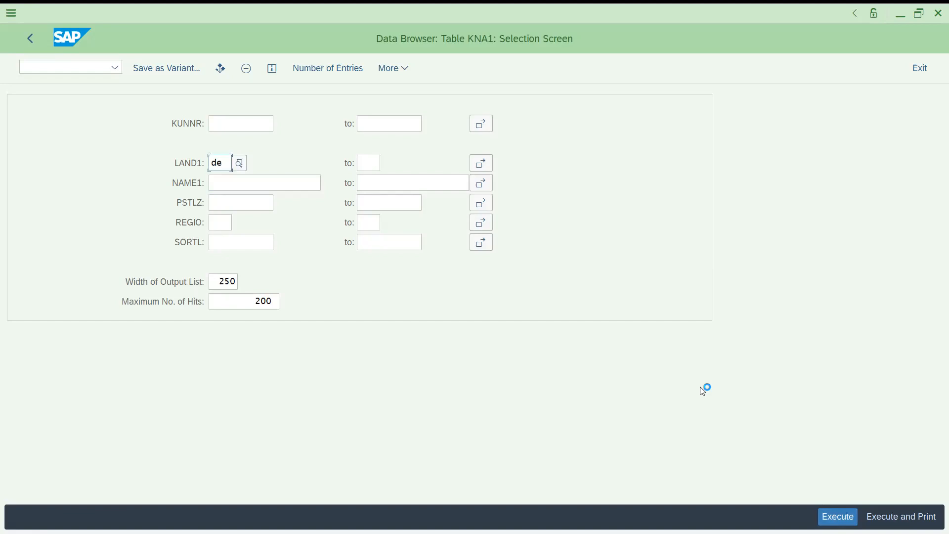
pyautogui.press('F8')
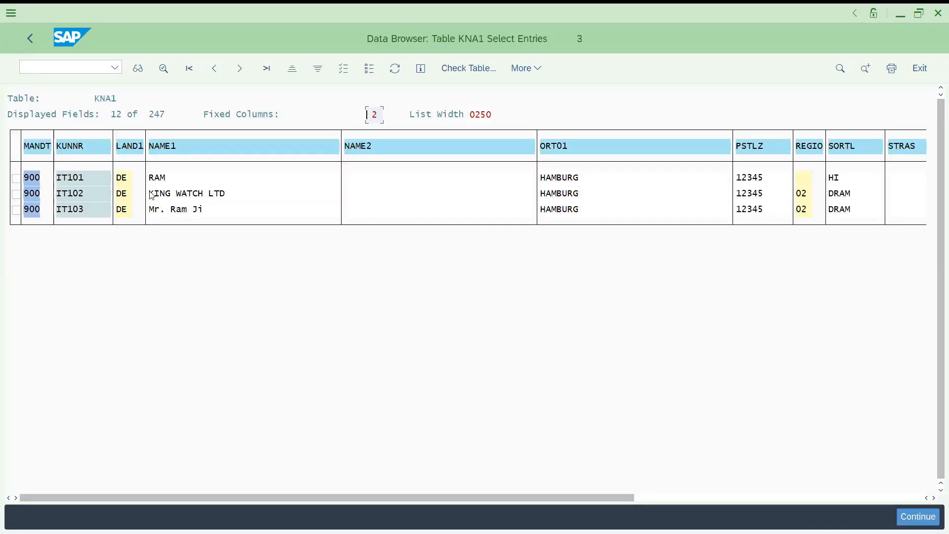
# - Leave the result list and start transaction SE16N in place of the Data Browser
pyautogui.click(30, 39)
pyautogui.click(78, 67)
pyautogui.write('/nse16n')
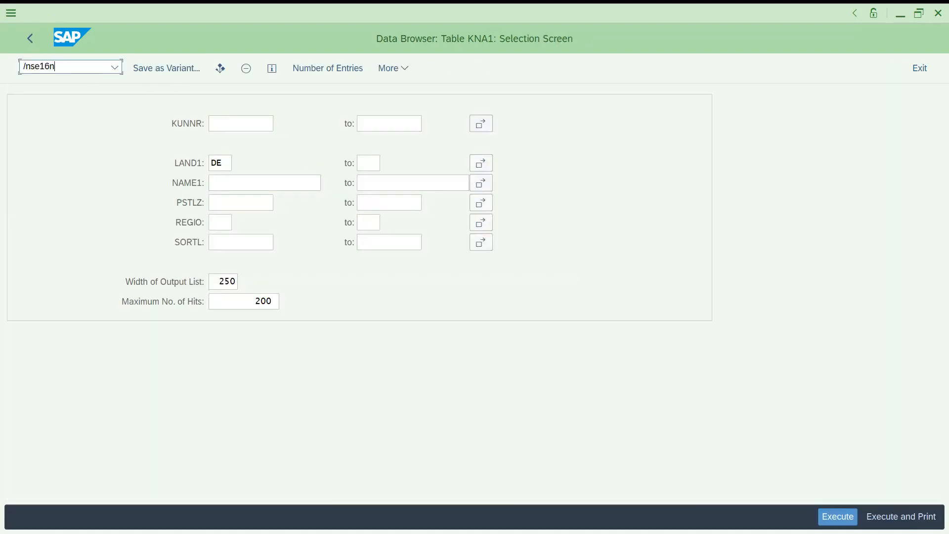
pyautogui.press('Return')
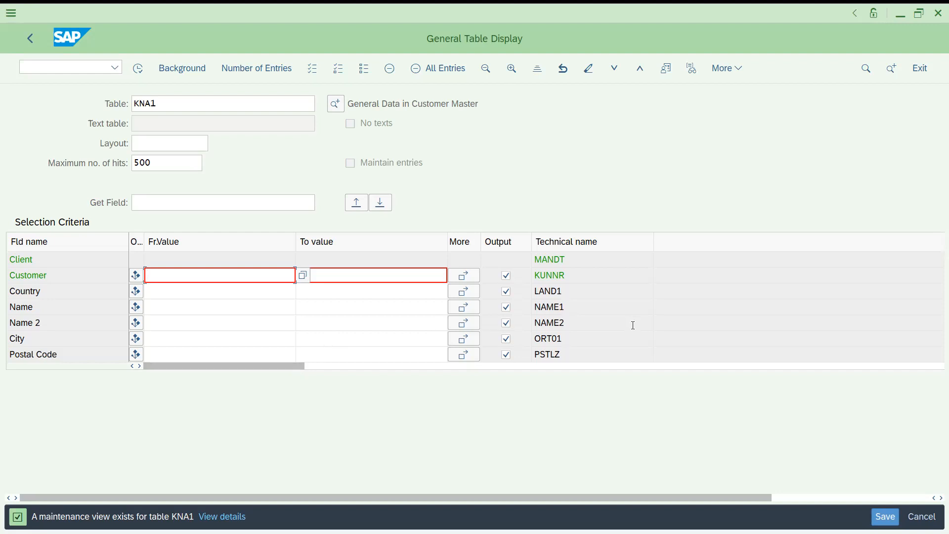
# - Find the field REGIO of table KNA1 and bring it up in the selection criteria list
pyautogui.moveTo(290, 365); pyautogui.dragTo(225, 401)
pyautogui.press('Down')
pyautogui.press('Down')
pyautogui.press('Down')
pyautogui.press('Down')
pyautogui.press('Down')
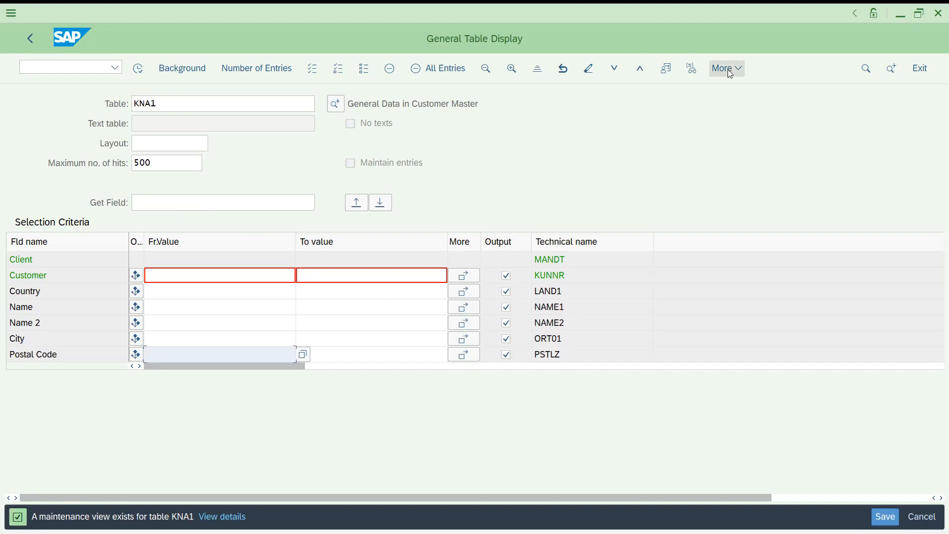
pyautogui.click(168, 143)
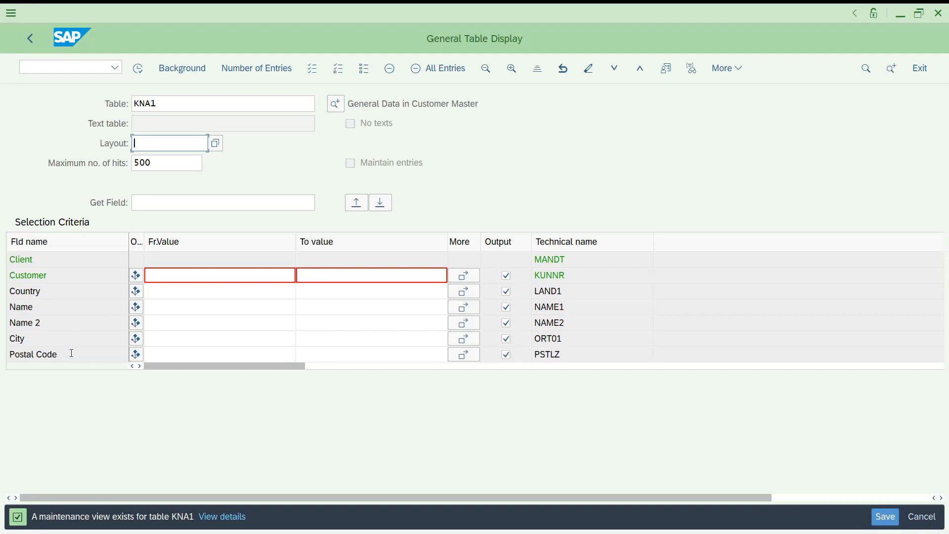
pyautogui.click(165, 204)
pyautogui.write('regio')
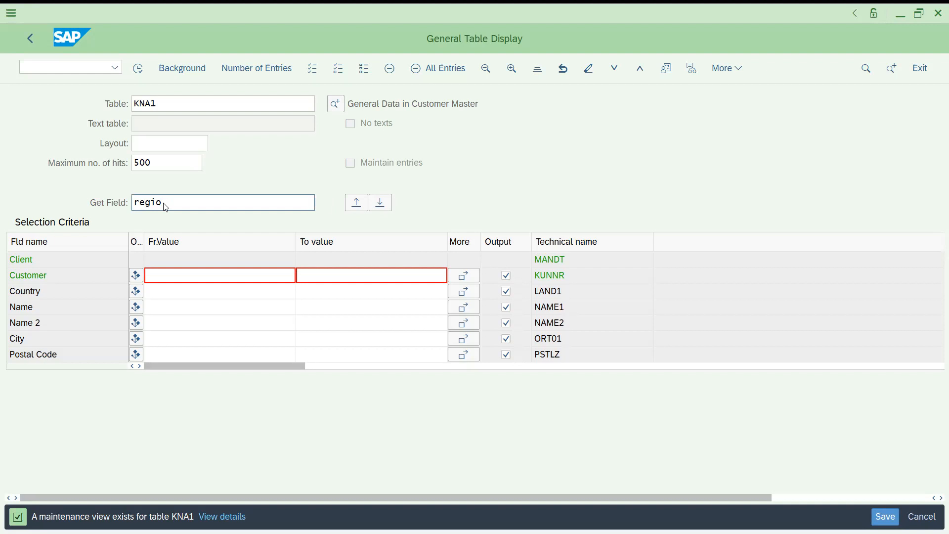
pyautogui.press('Return')
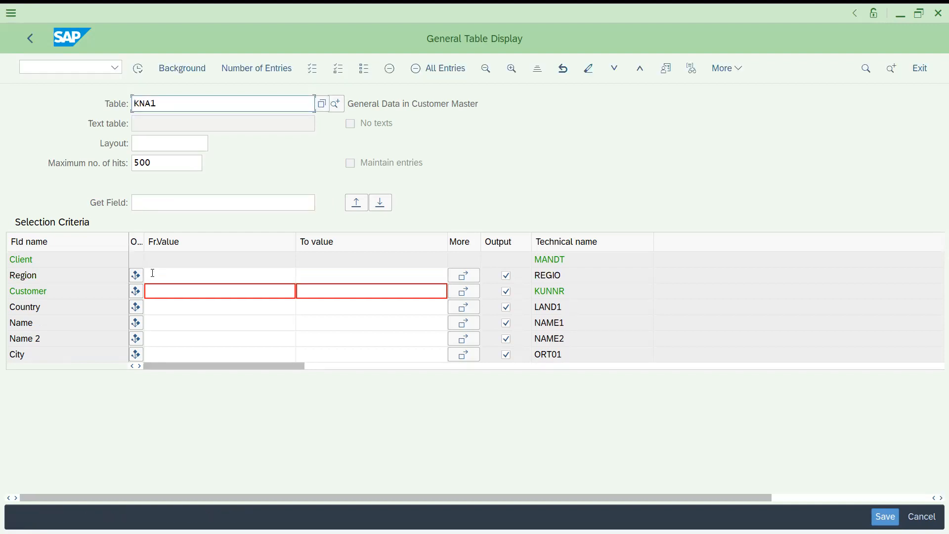
# - Try to execute the KNA1 selection with DE as the Region value and clear the value again
pyautogui.click(154, 273)
pyautogui.write('DE')
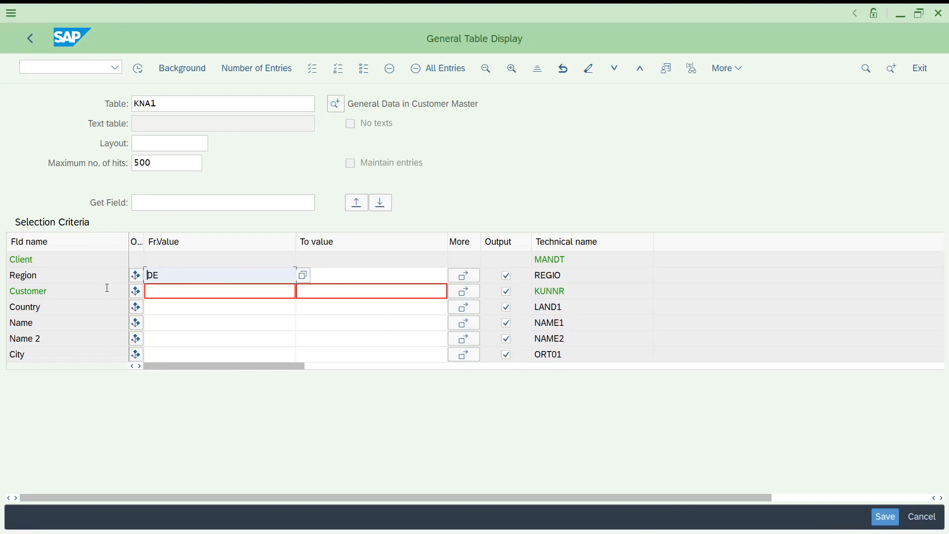
pyautogui.click(138, 68)
pyautogui.press('BackSpace')
pyautogui.press('BackSpace')
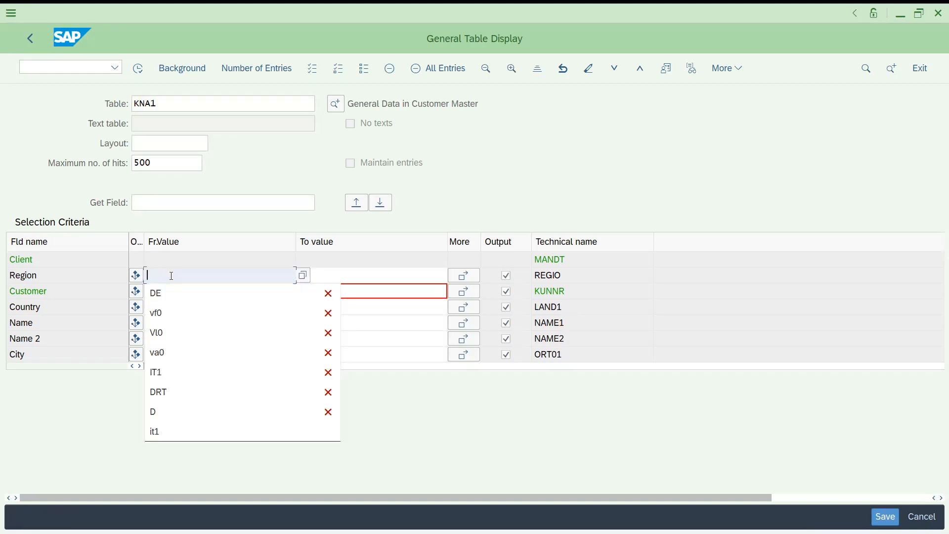
pyautogui.click(172, 294)
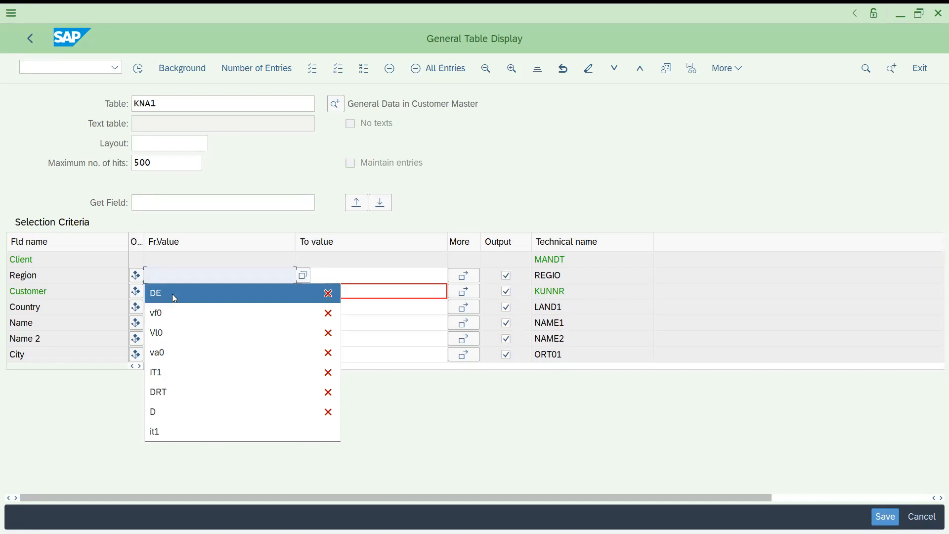
pyautogui.click(138, 71)
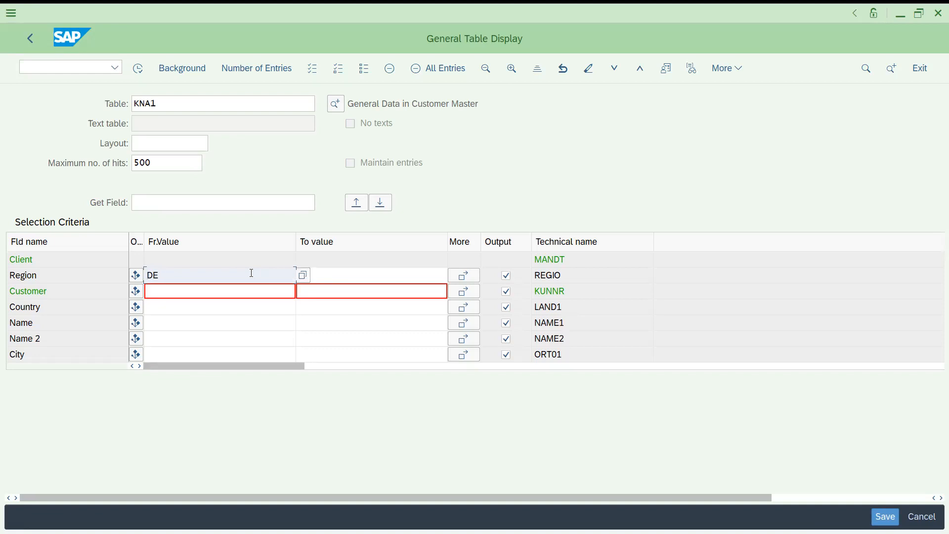
pyautogui.press('BackSpace')
pyautogui.press('BackSpace')
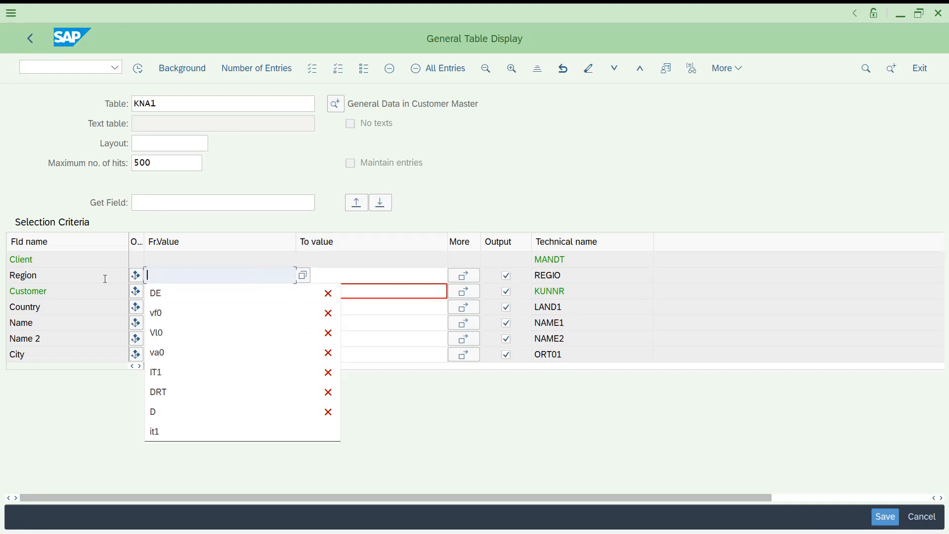
# - Set the Country criterion to DE and execute the KNA1 selection
pyautogui.click(87, 288)
pyautogui.click(169, 305)
pyautogui.write('de')
pyautogui.press('Return')
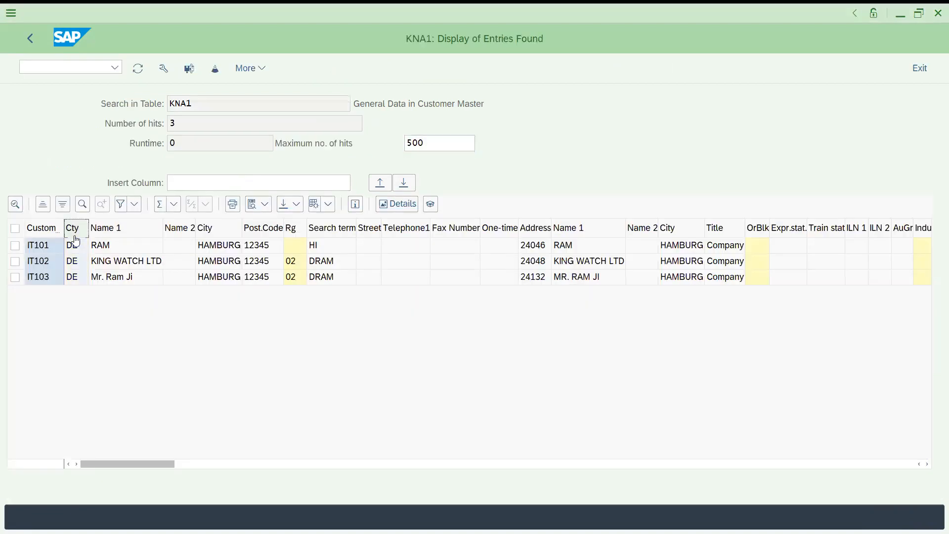
# - Examine the region and country values of the entries found
pyautogui.click(392, 250)
pyautogui.click(294, 248)
pyautogui.click(296, 275)
pyautogui.click(294, 246)
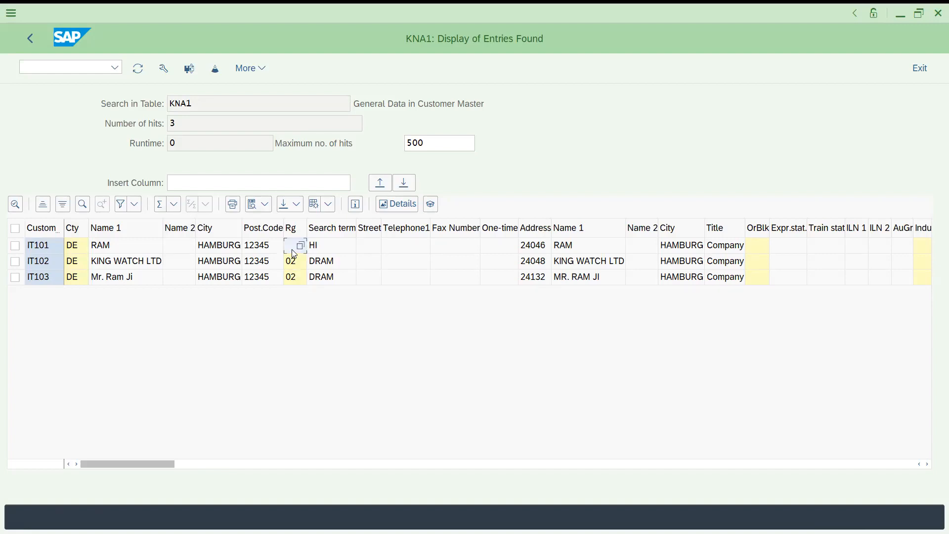
pyautogui.click(72, 258)
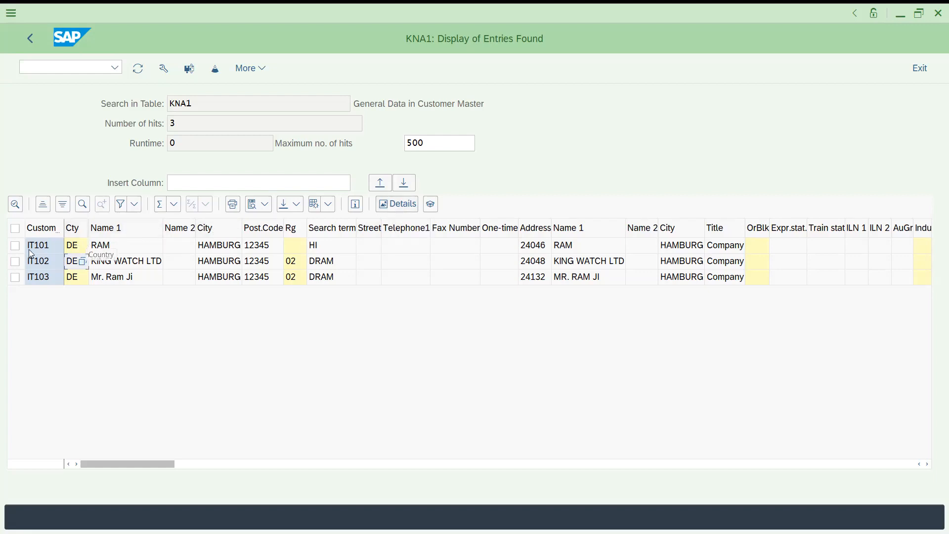
# - Select the KING WATCH LTD entry, extend the selection to all found entries and request their details
pyautogui.click(15, 261)
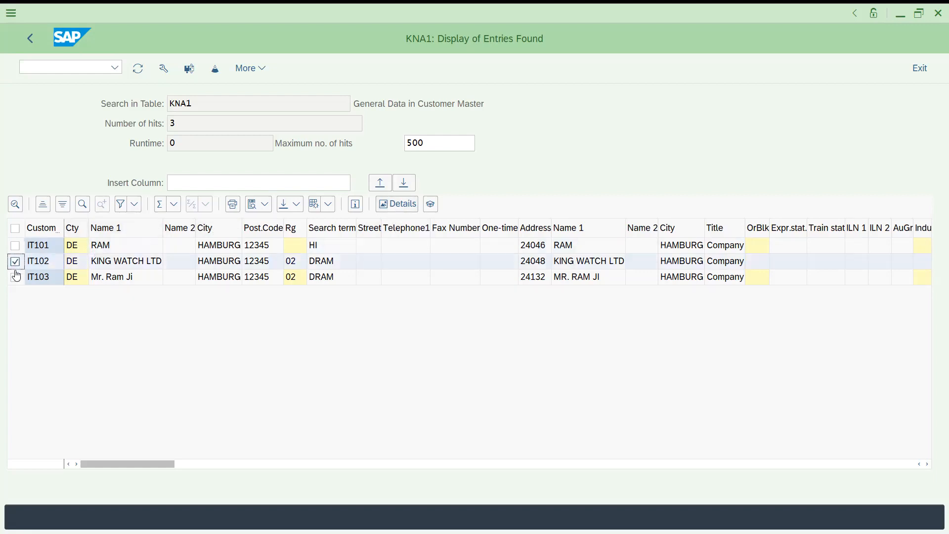
pyautogui.click(15, 228)
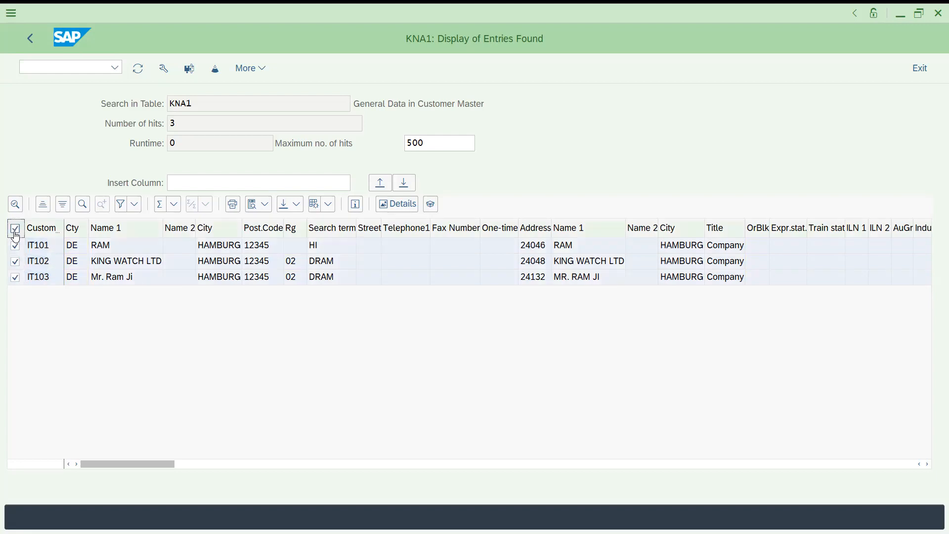
pyautogui.click(401, 206)
pyautogui.click(396, 209)
# - Select each of the found entries individually, ending with the last row
pyautogui.click(15, 245)
pyautogui.click(15, 261)
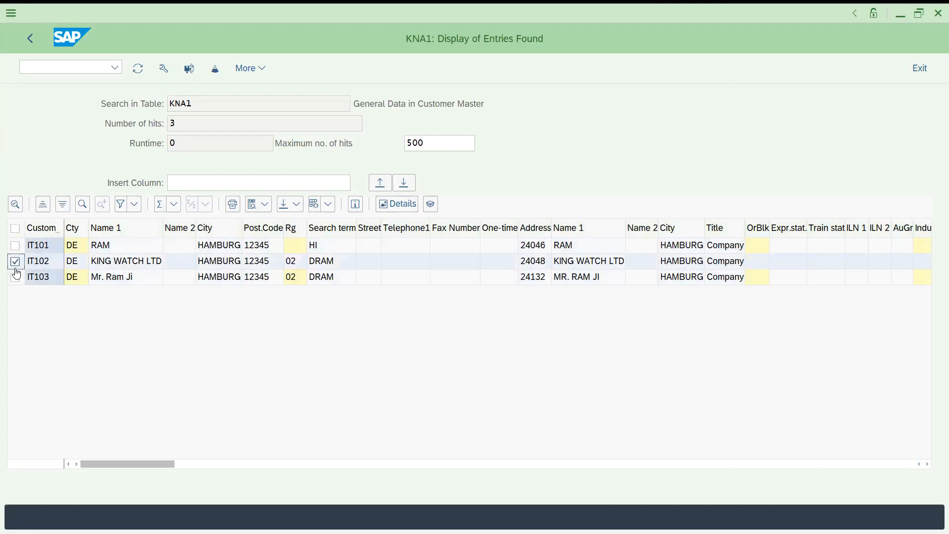
pyautogui.click(16, 276)
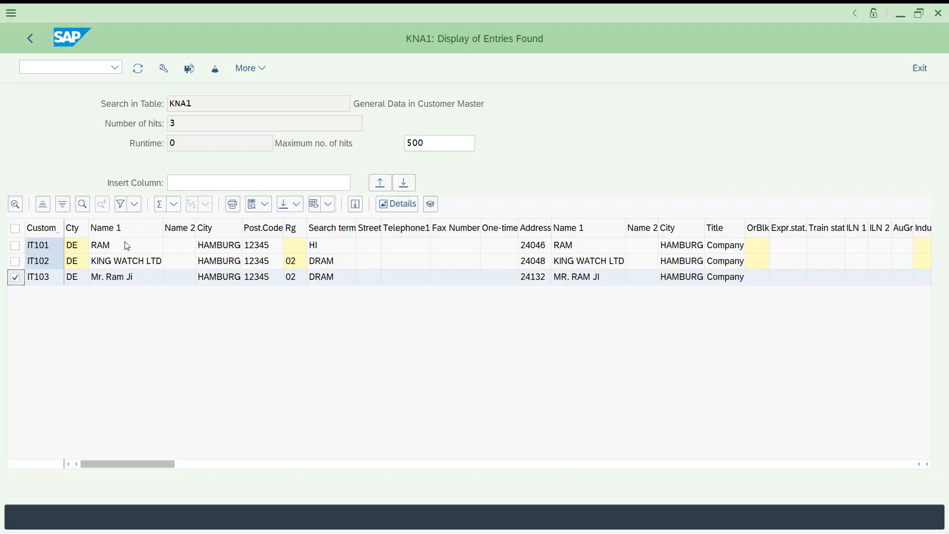
# - Filter the result list by the region column with the value 02
pyautogui.click(294, 232)
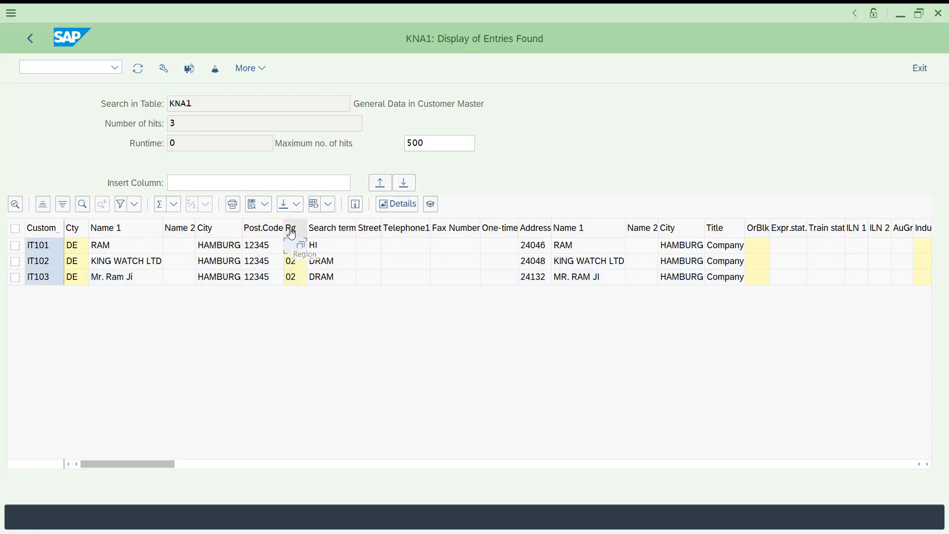
pyautogui.click(120, 210)
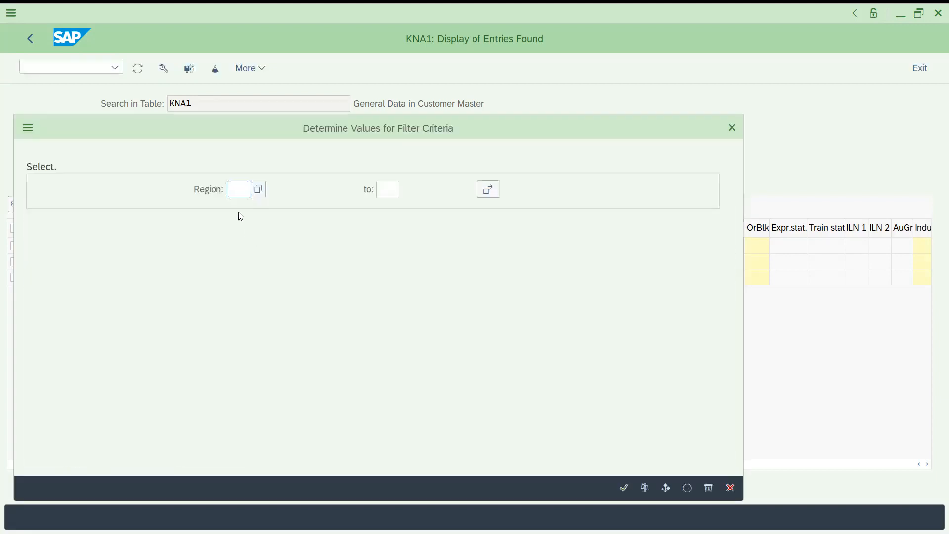
pyautogui.write('02')
pyautogui.press('Return')
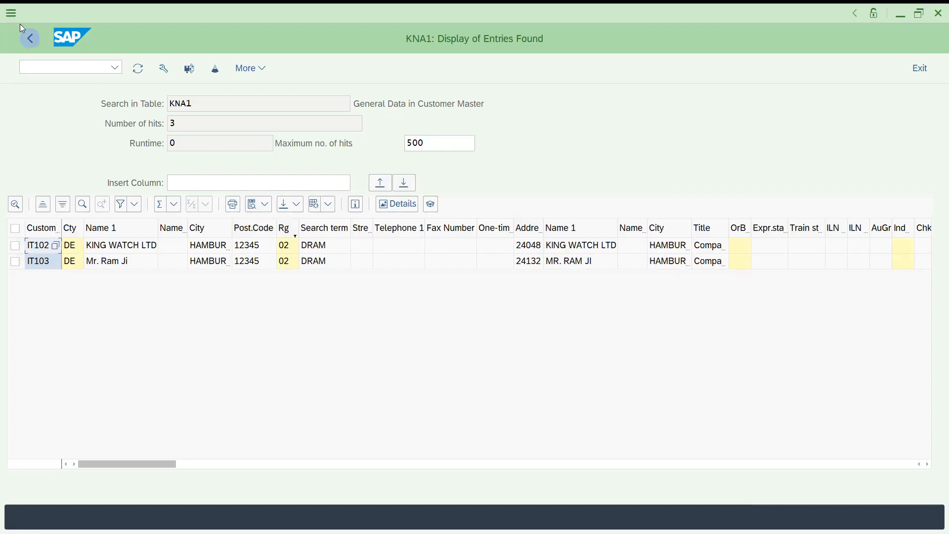
# - Return to the selection criteria, clear the Country value and execute the KNA1 selection without restrictions
pyautogui.click(30, 40)
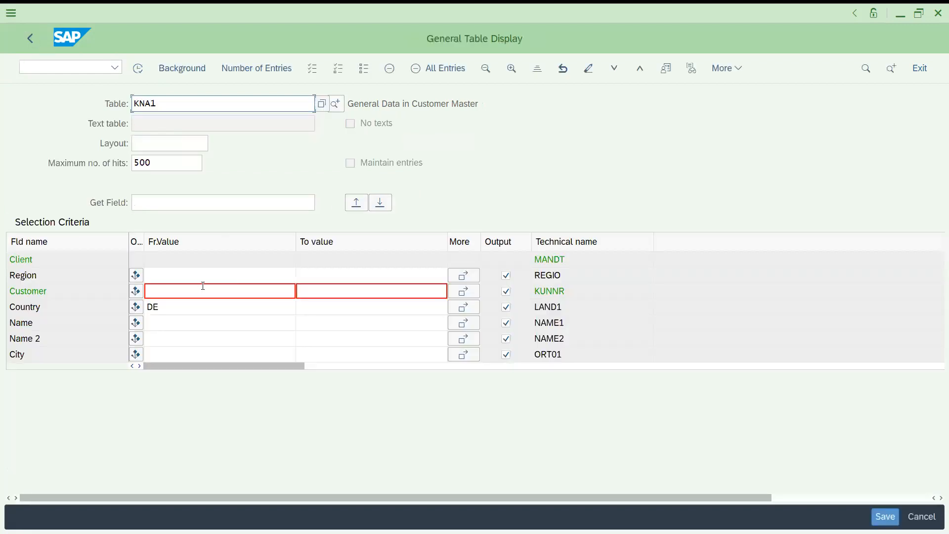
pyautogui.click(159, 308)
pyautogui.press('BackSpace')
pyautogui.press('BackSpace')
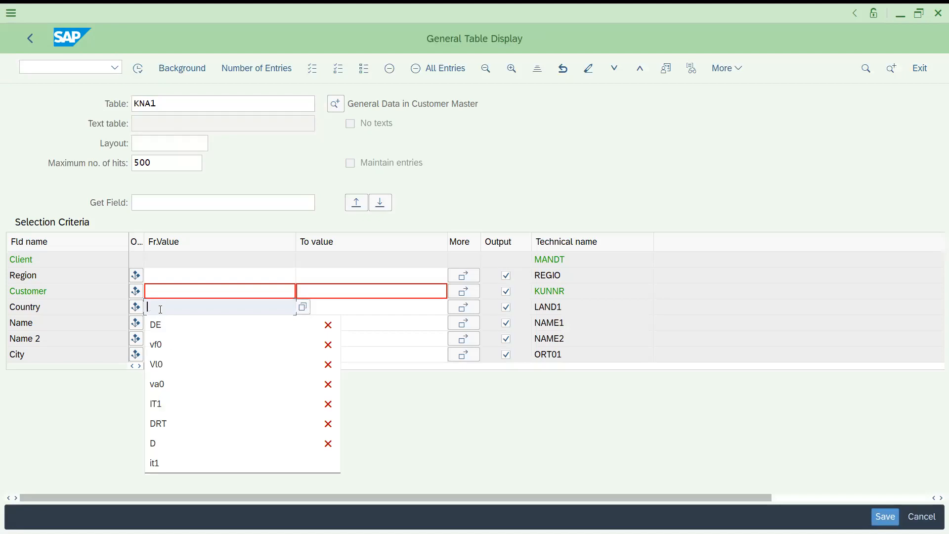
pyautogui.click(139, 71)
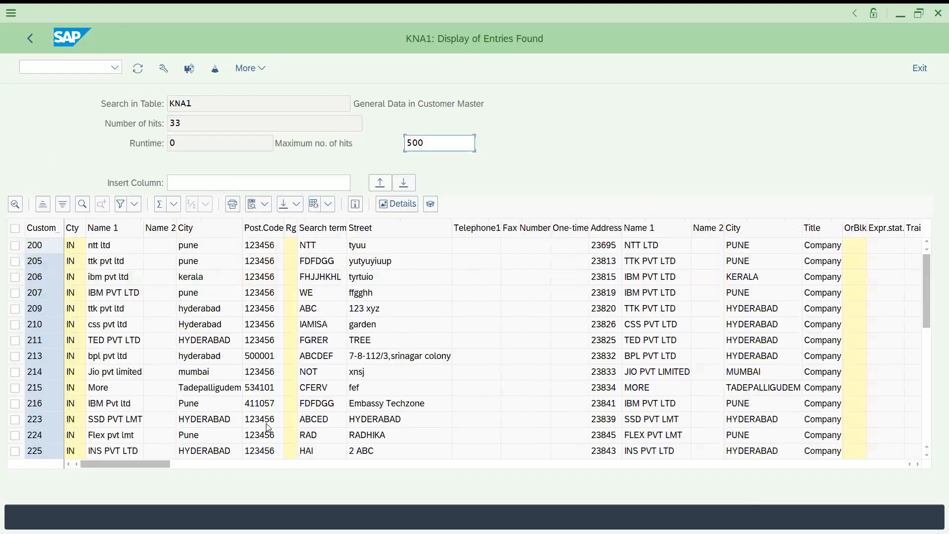
# - Examine the number of hits and the further columns of the unrestricted KNA1 result list
pyautogui.click(192, 119)
pyautogui.click(523, 464)
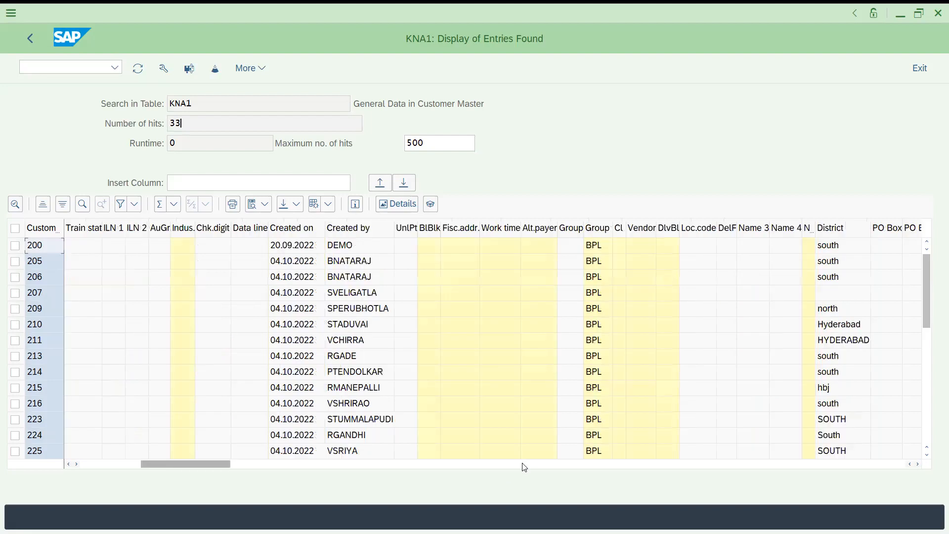
pyautogui.click(639, 464)
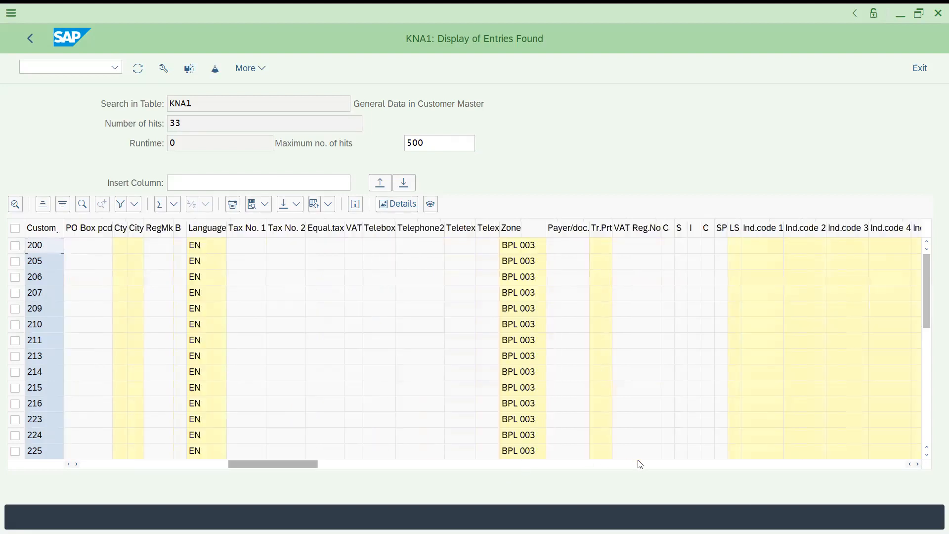
# - Filter the KNA1 result list by the Country column with the value ES
pyautogui.click(127, 463)
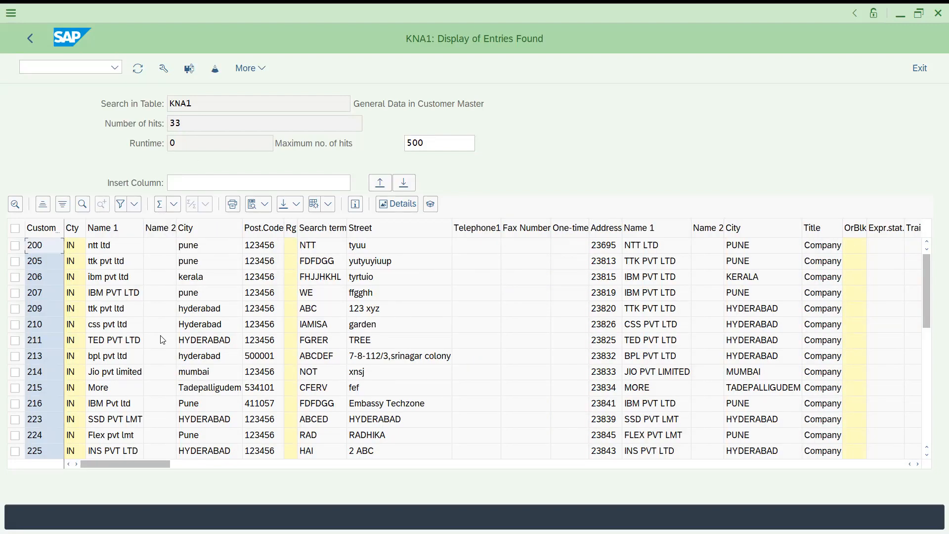
pyautogui.click(537, 465)
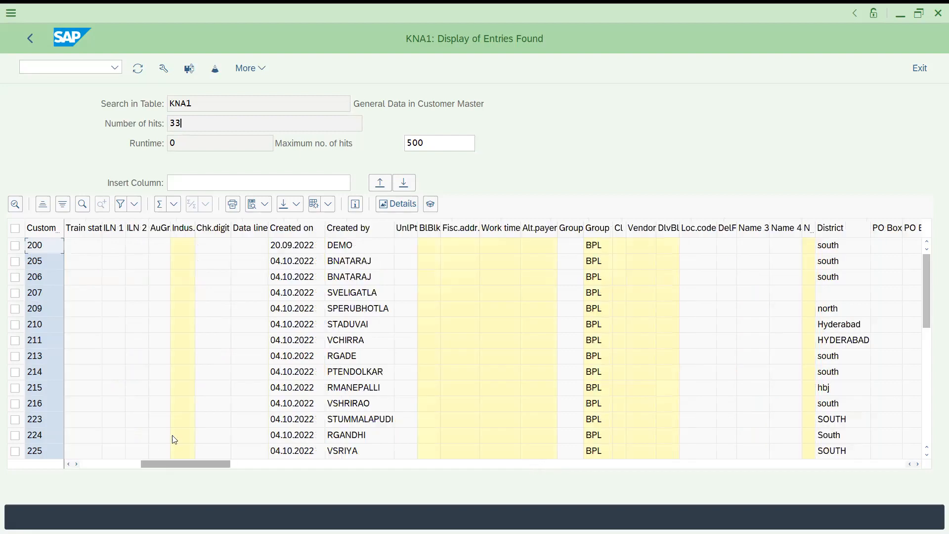
pyautogui.click(102, 463)
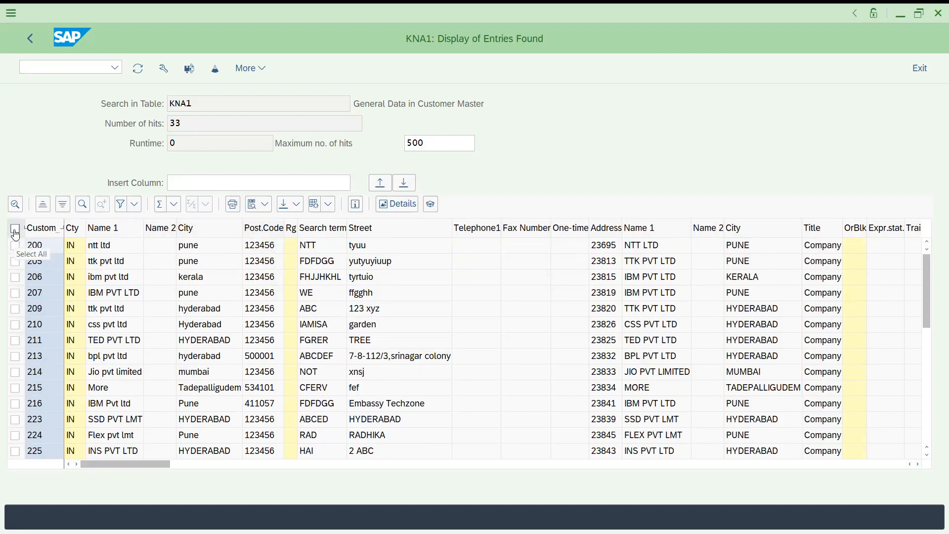
pyautogui.click(72, 228)
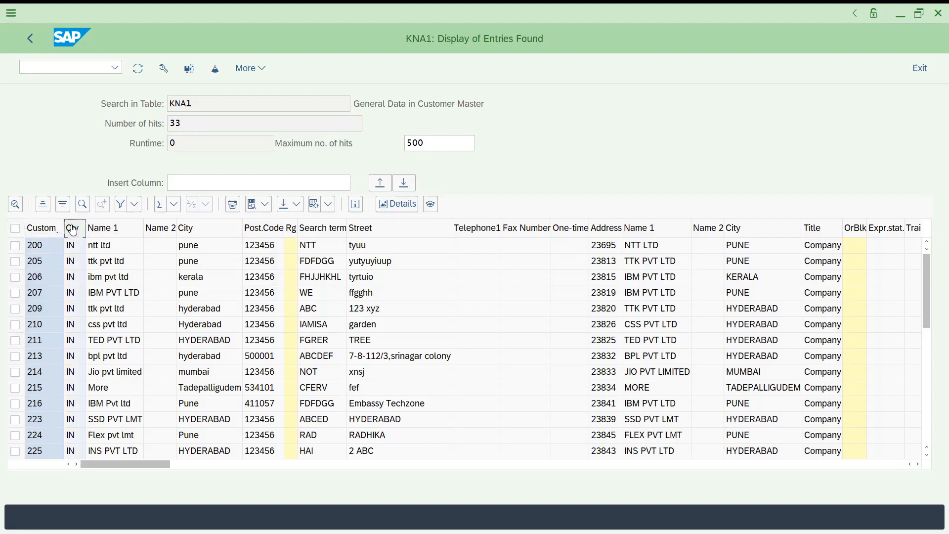
pyautogui.click(121, 203)
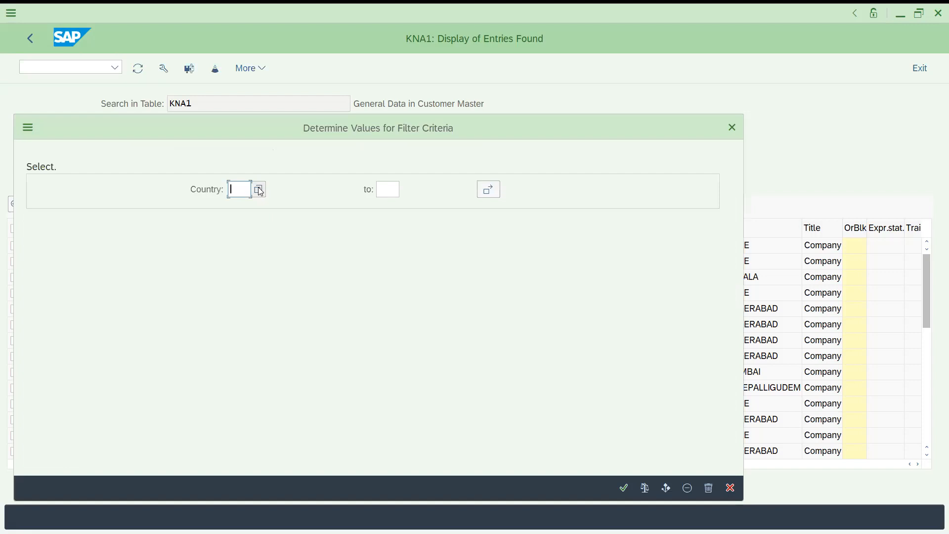
pyautogui.press('F4')
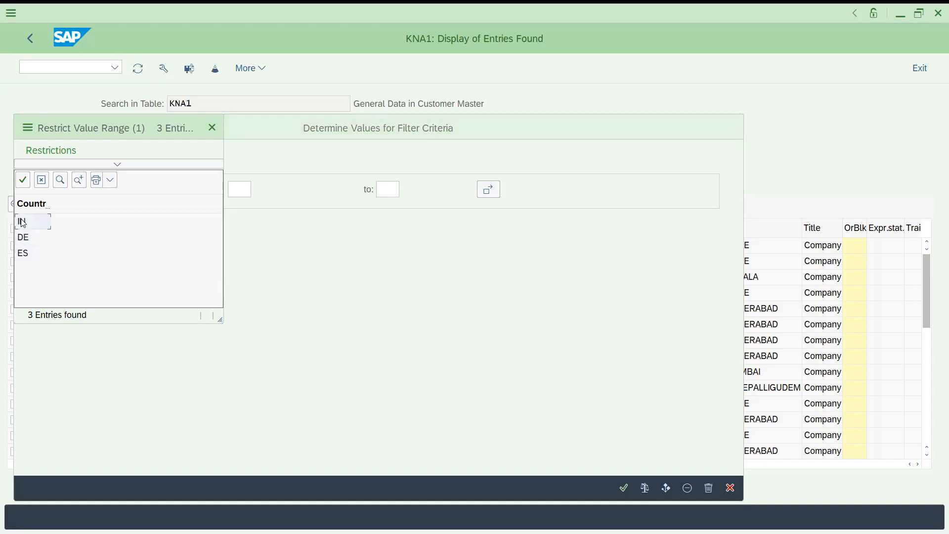
pyautogui.click(23, 253)
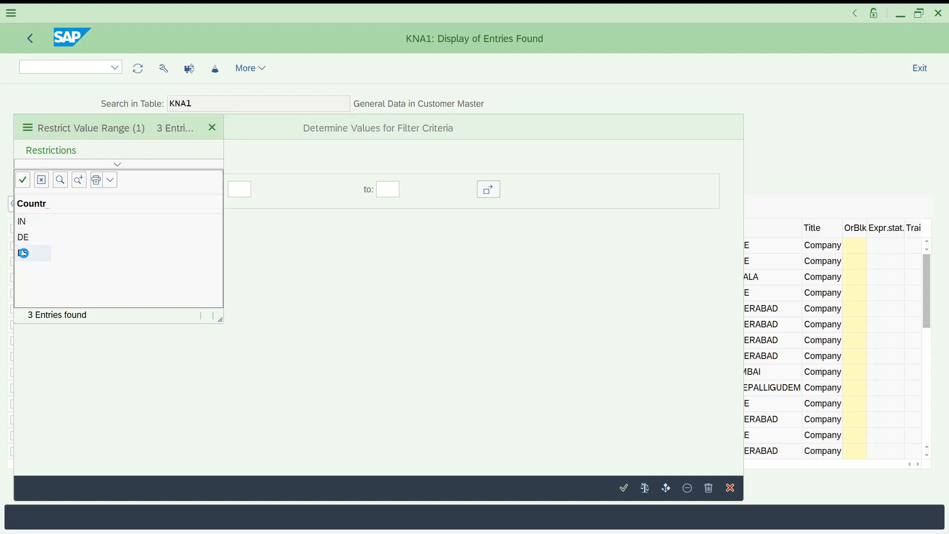
pyautogui.click(624, 486)
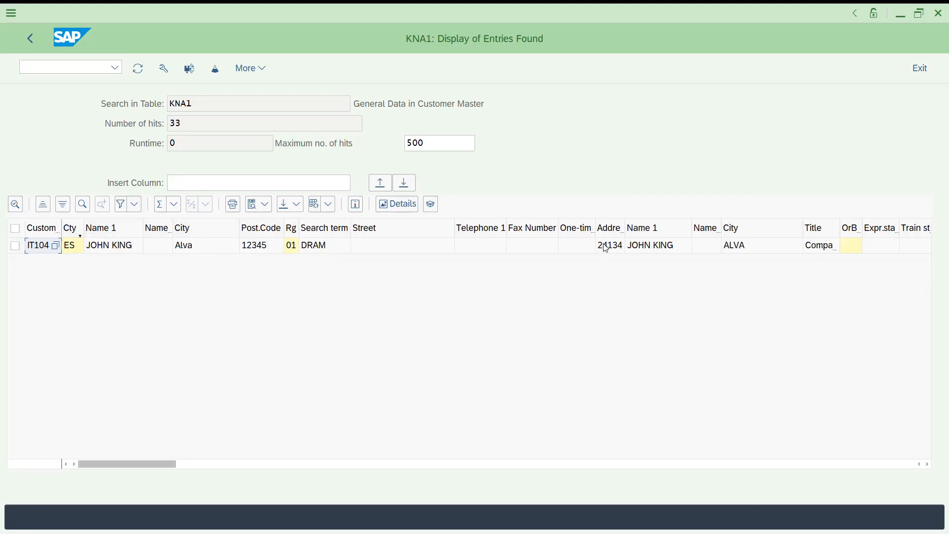
# - Examine the further columns of the filtered customer entry for country ES
pyautogui.click(319, 465)
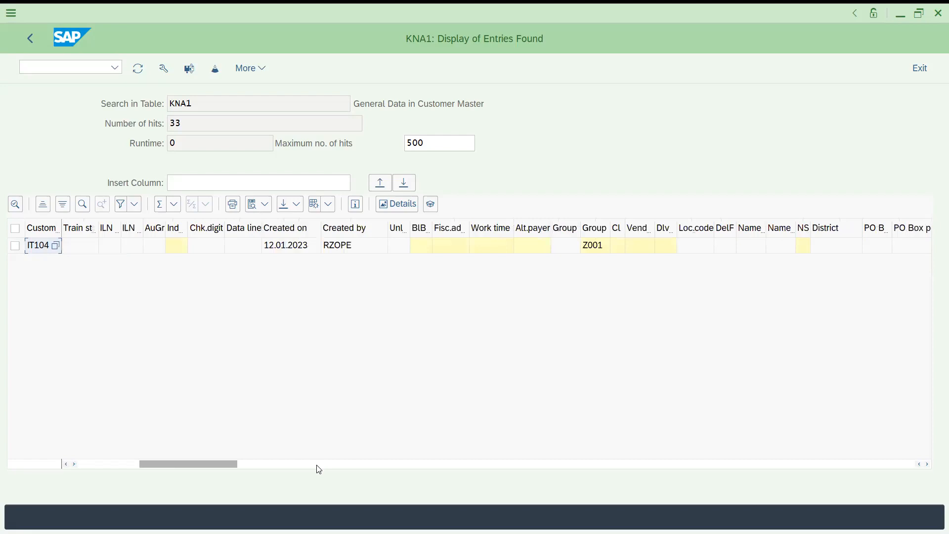
pyautogui.click(430, 468)
pyautogui.click(483, 467)
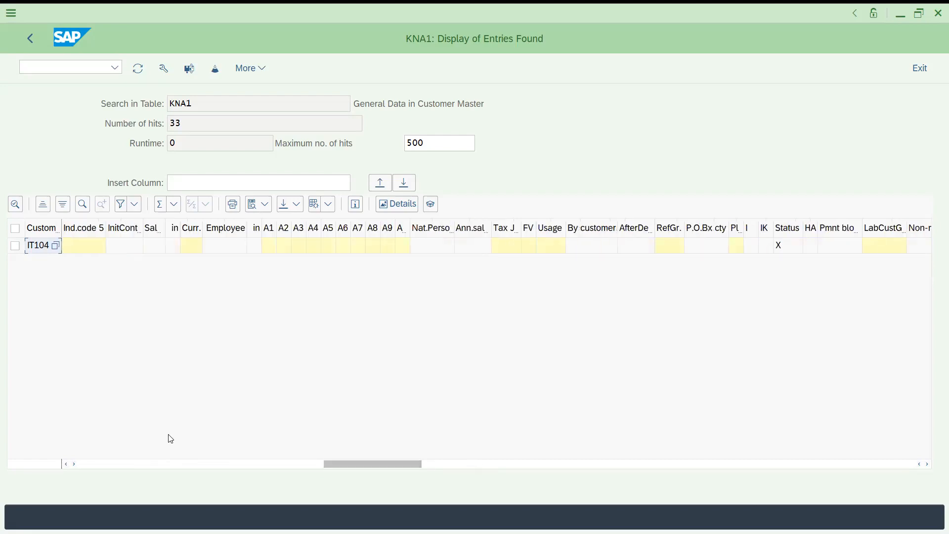
pyautogui.click(80, 464)
pyautogui.click(79, 465)
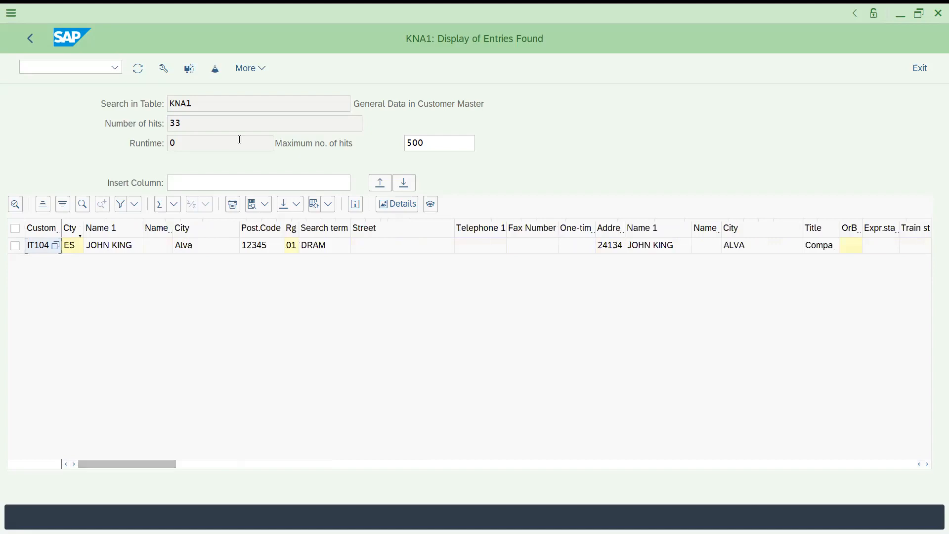
pyautogui.click(243, 72)
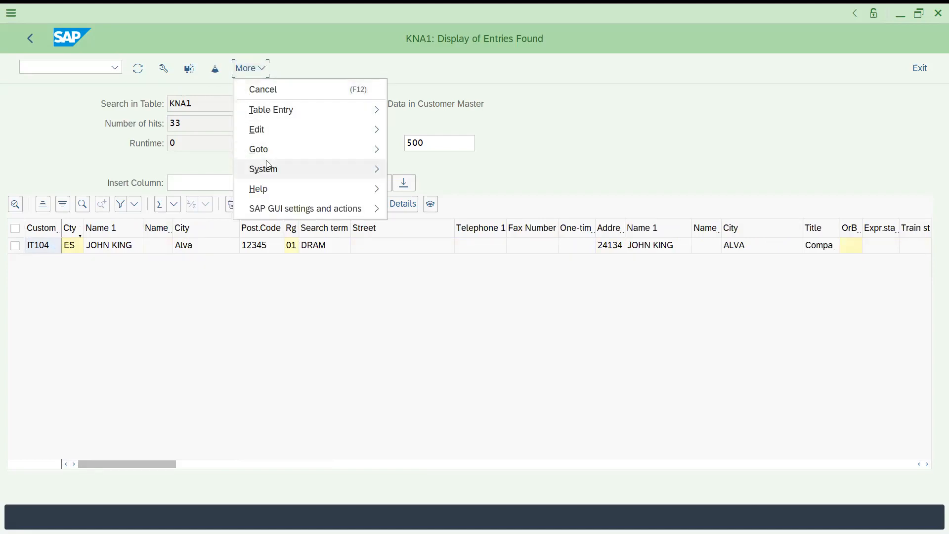
pyautogui.moveTo(267, 164)
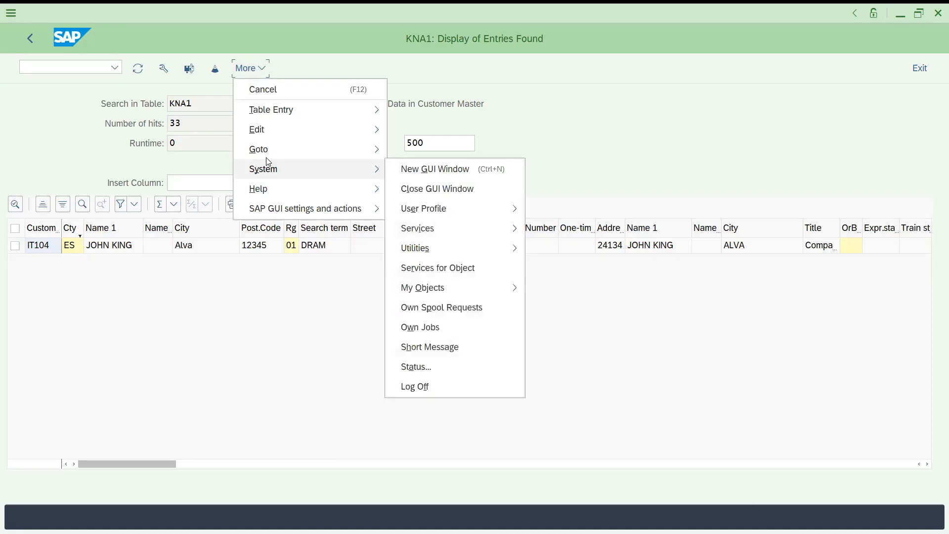
pyautogui.moveTo(264, 133)
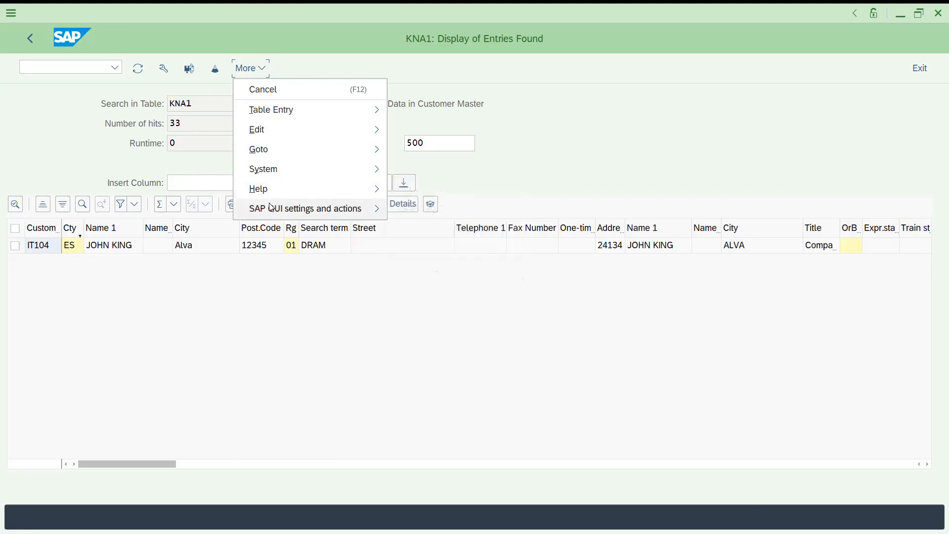
pyautogui.click(273, 327)
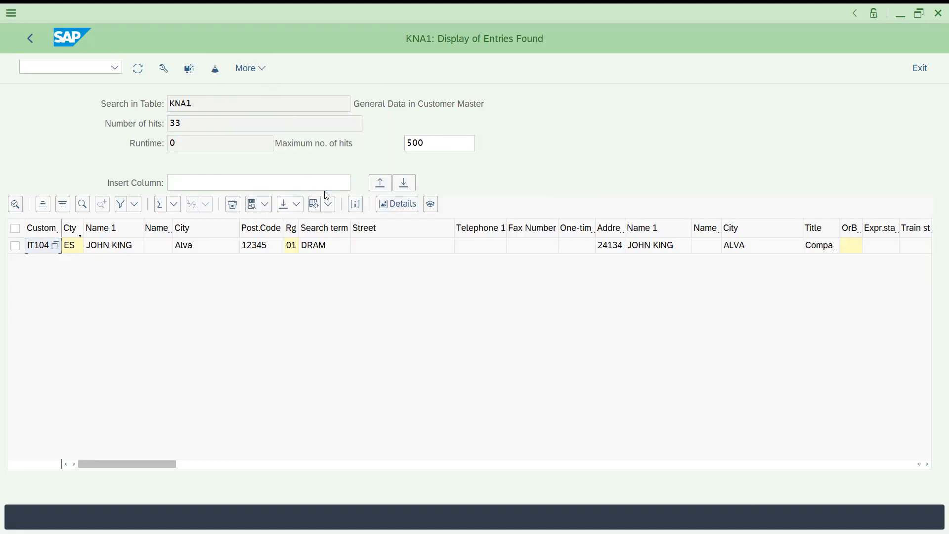
pyautogui.click(178, 210)
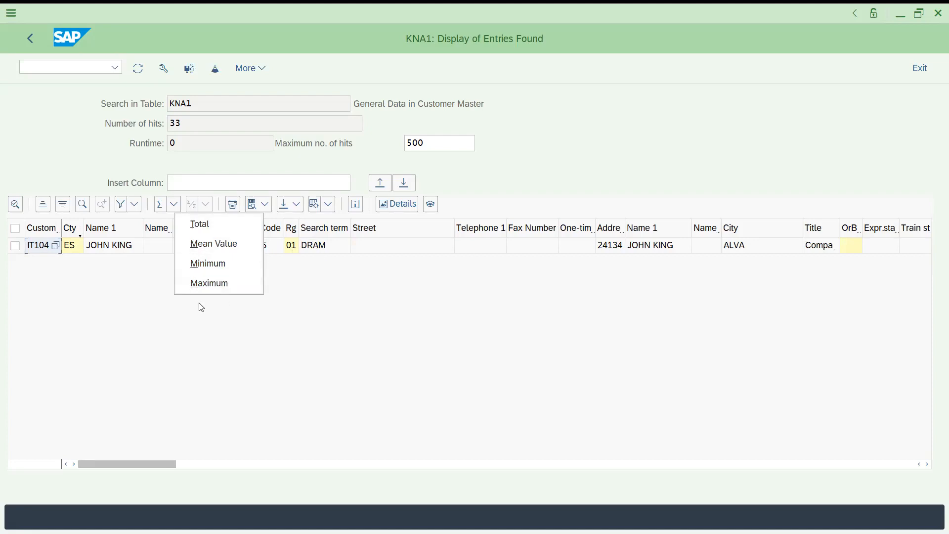
pyautogui.click(316, 284)
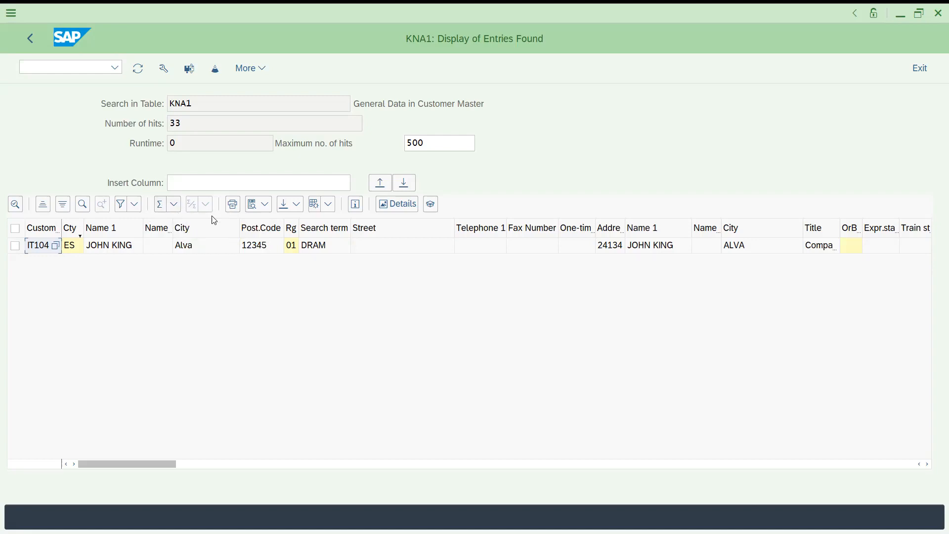
pyautogui.click(263, 208)
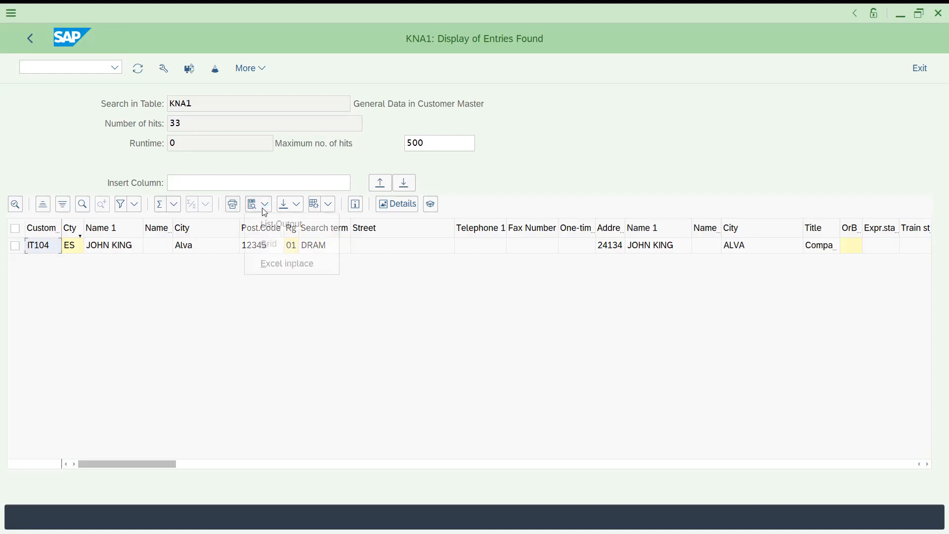
pyautogui.click(217, 328)
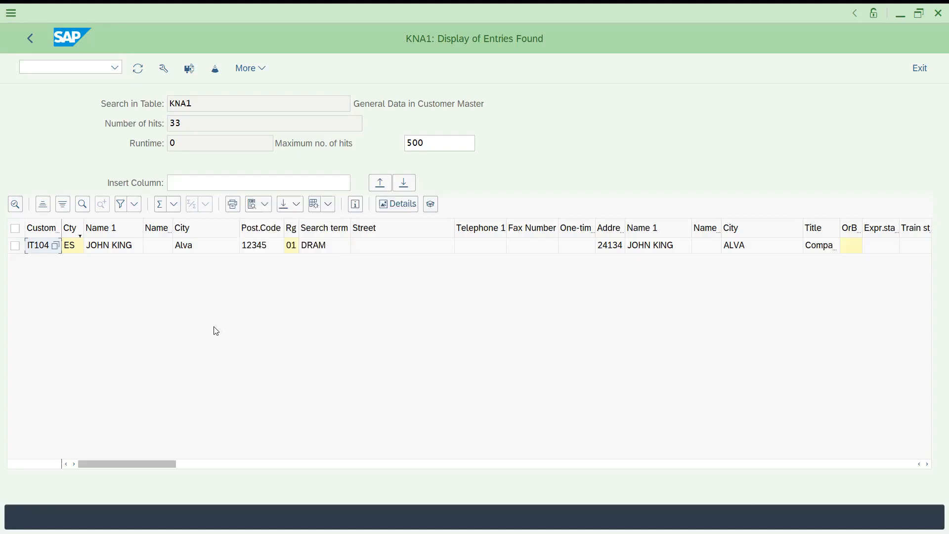
pyautogui.click(298, 205)
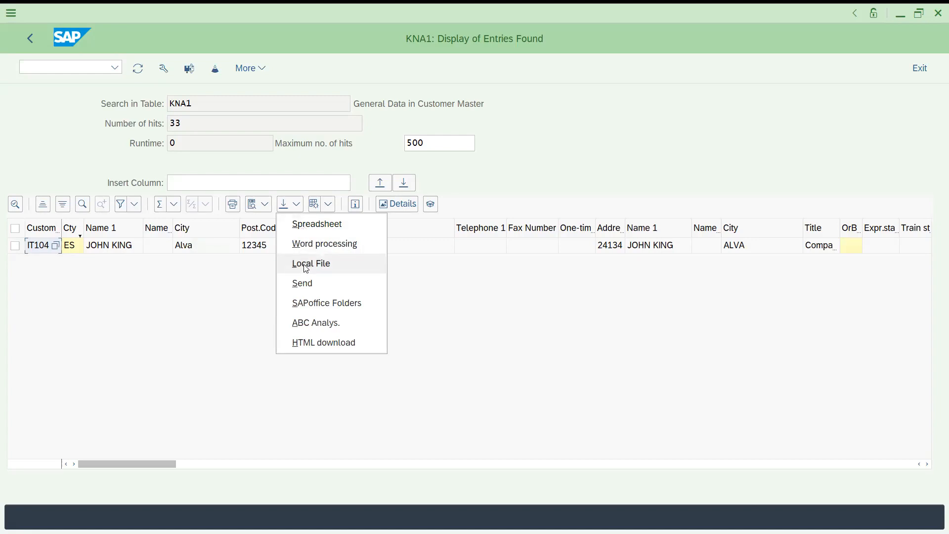
pyautogui.click(131, 318)
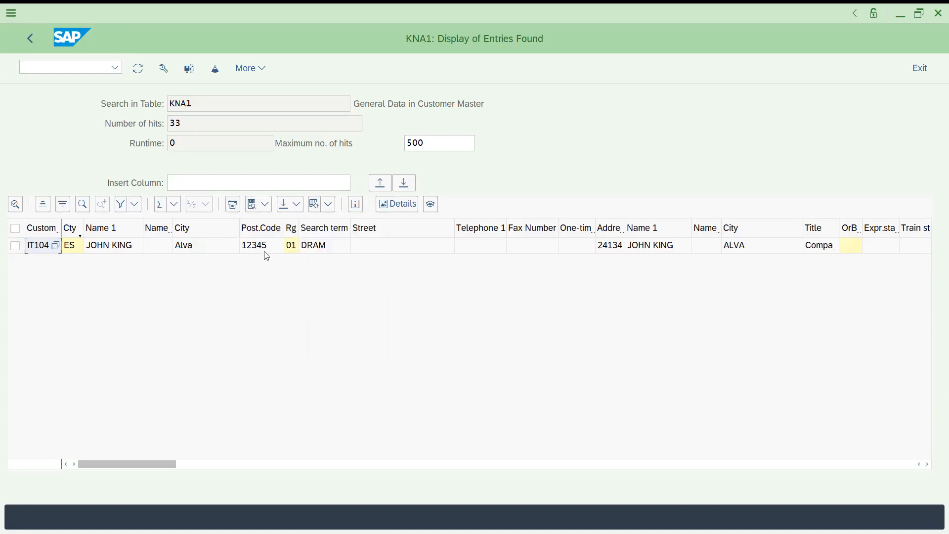
pyautogui.click(329, 207)
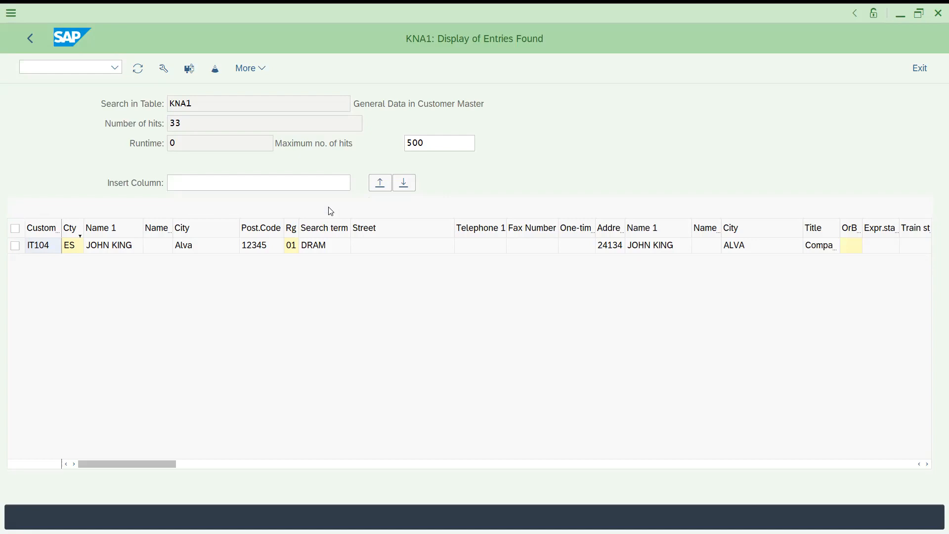
pyautogui.click(281, 354)
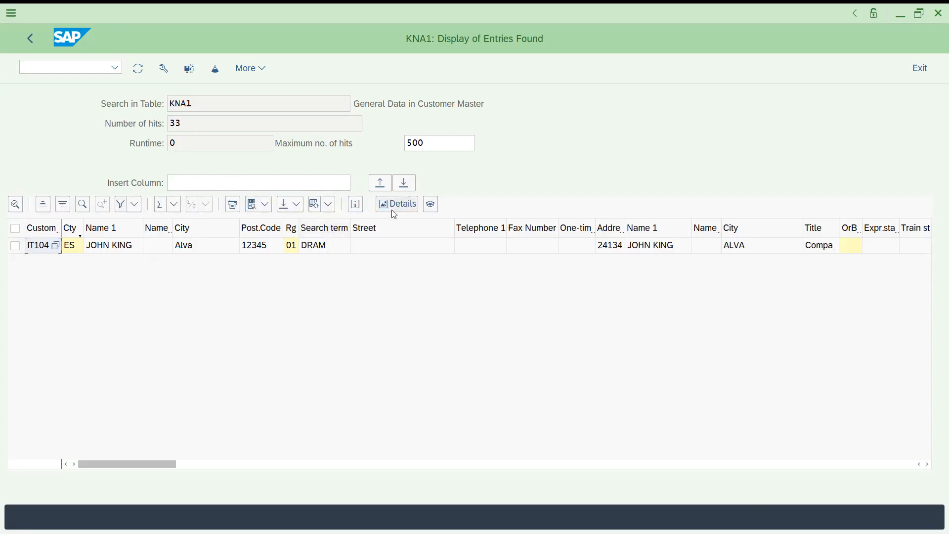
# - Select the ES entry, examine the selection displayed as ABAP code, and return to the selection criteria
pyautogui.click(16, 245)
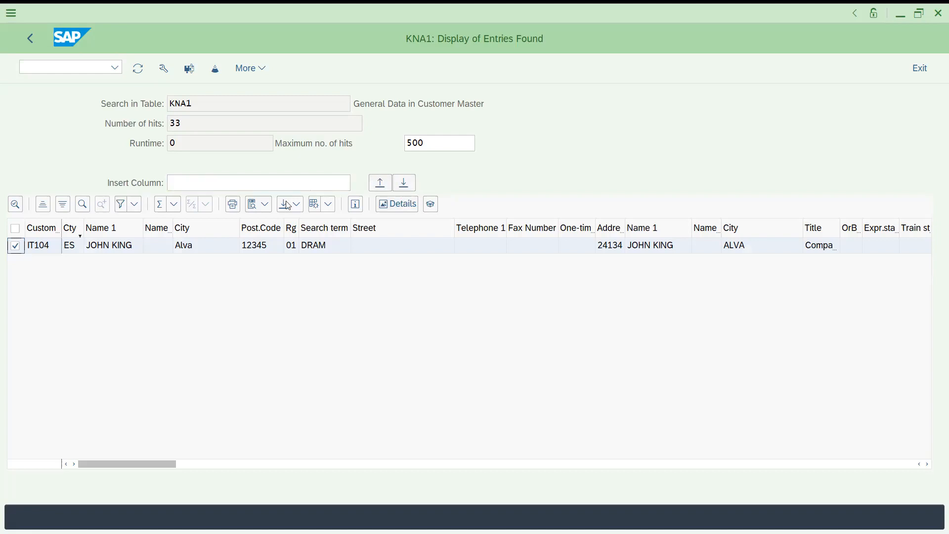
pyautogui.click(163, 69)
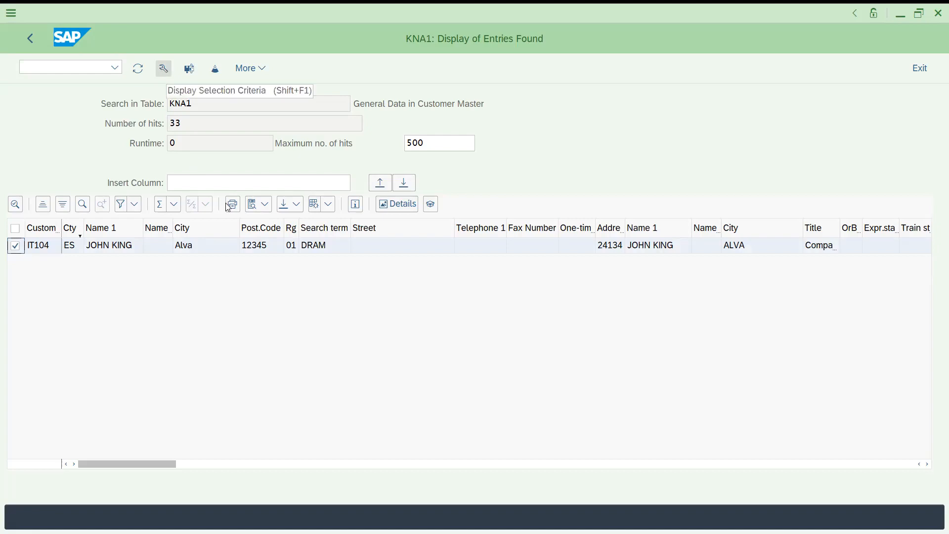
pyautogui.click(428, 183)
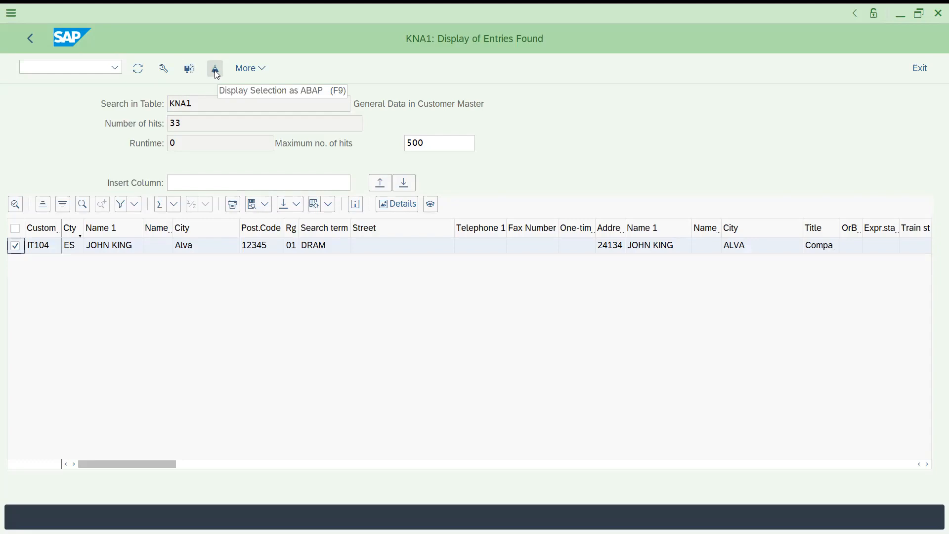
pyautogui.click(215, 70)
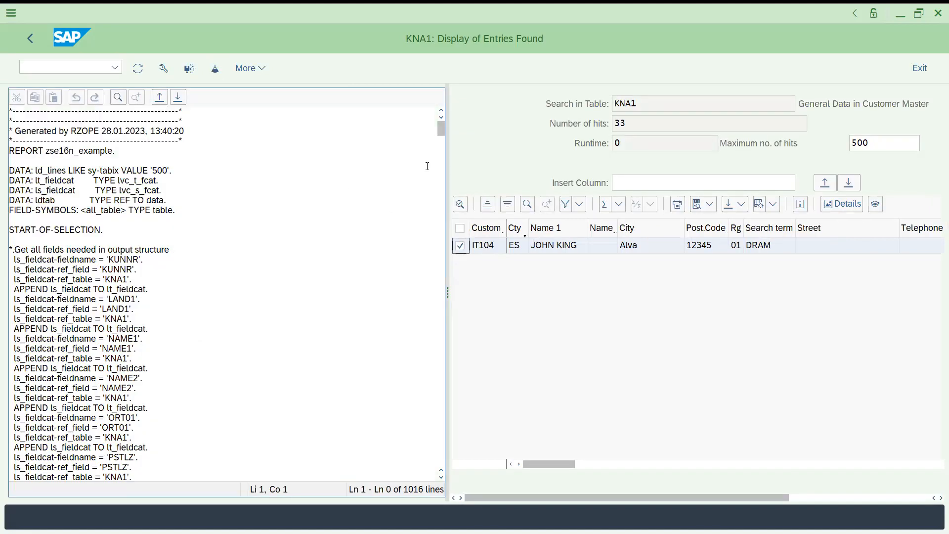
pyautogui.click(113, 309)
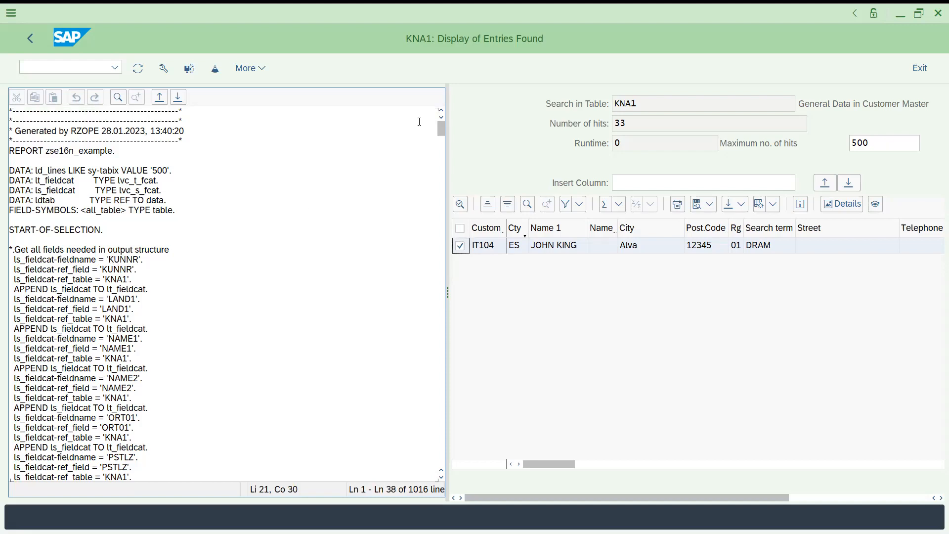
pyautogui.moveTo(442, 134); pyautogui.dragTo(461, 357)
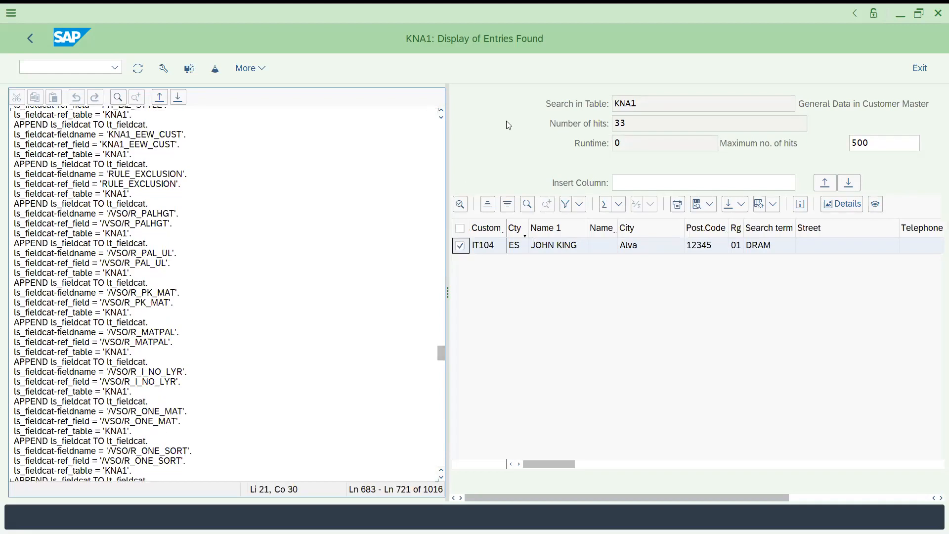
pyautogui.press('F3')
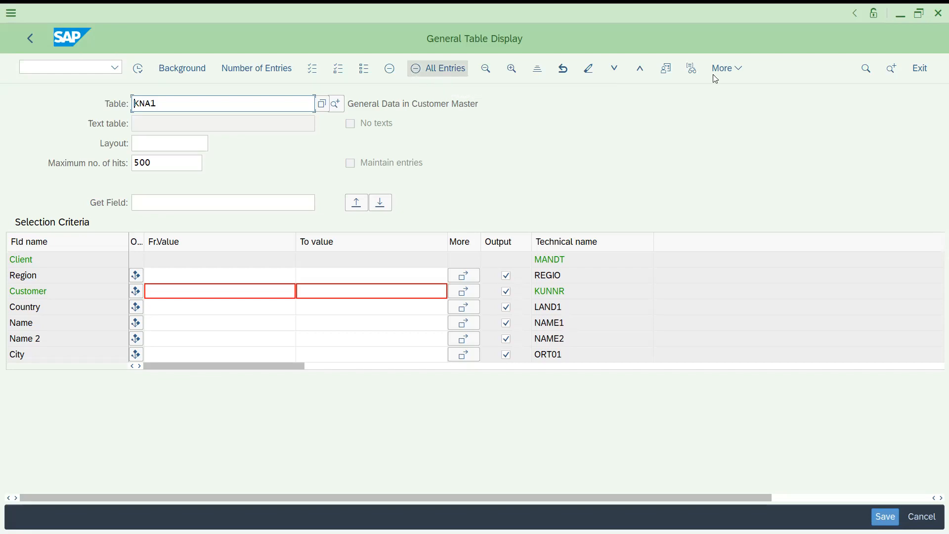
pyautogui.click(743, 74)
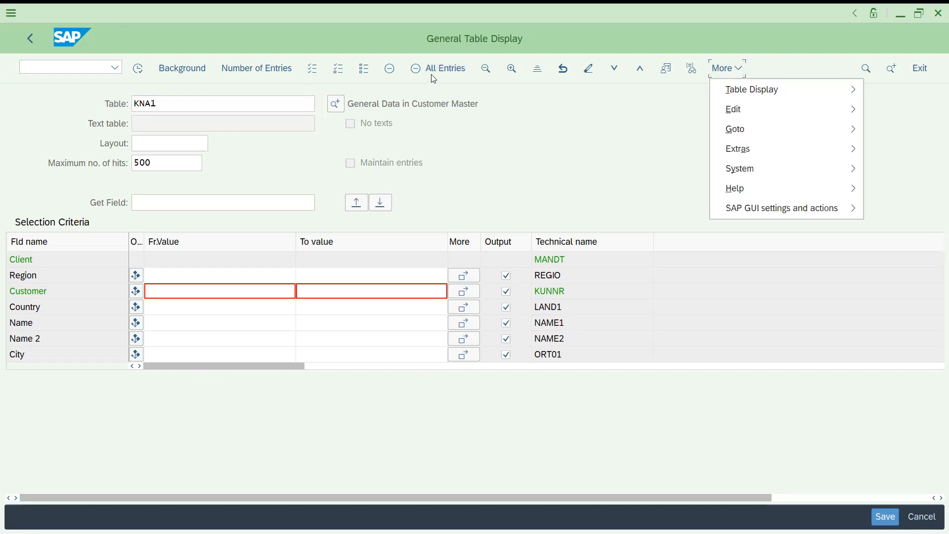
pyautogui.click(483, 134)
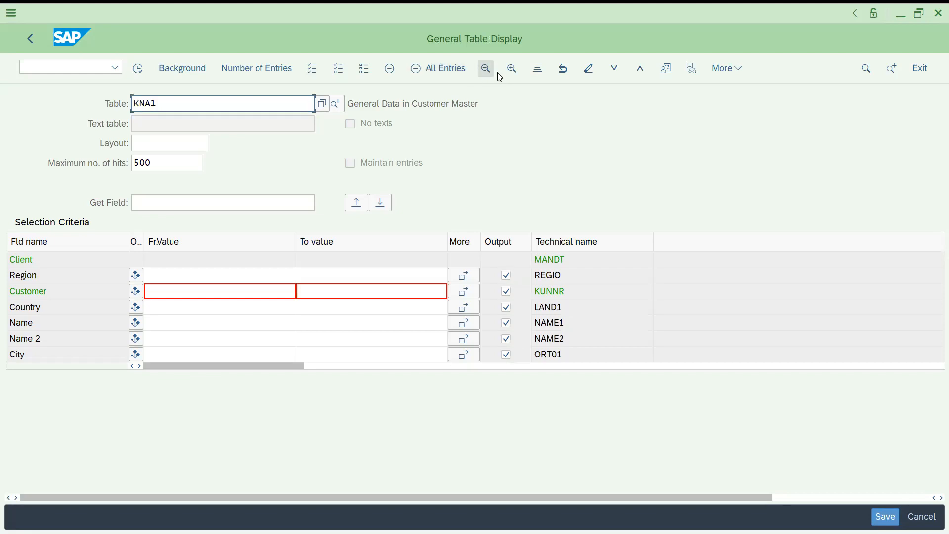
# - Open the technical settings for the table display and enable Technical Column Name Leads and Technical View
pyautogui.click(728, 67)
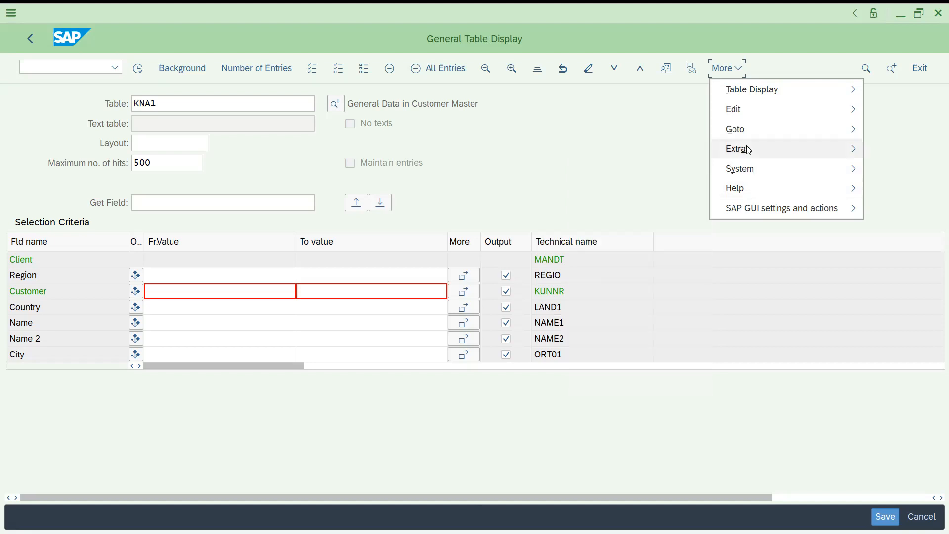
pyautogui.moveTo(749, 150)
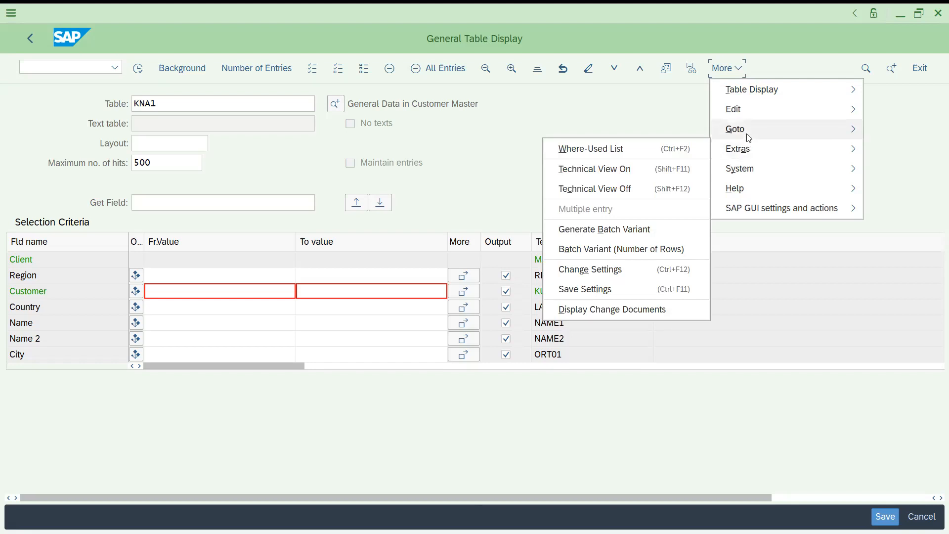
pyautogui.moveTo(750, 138)
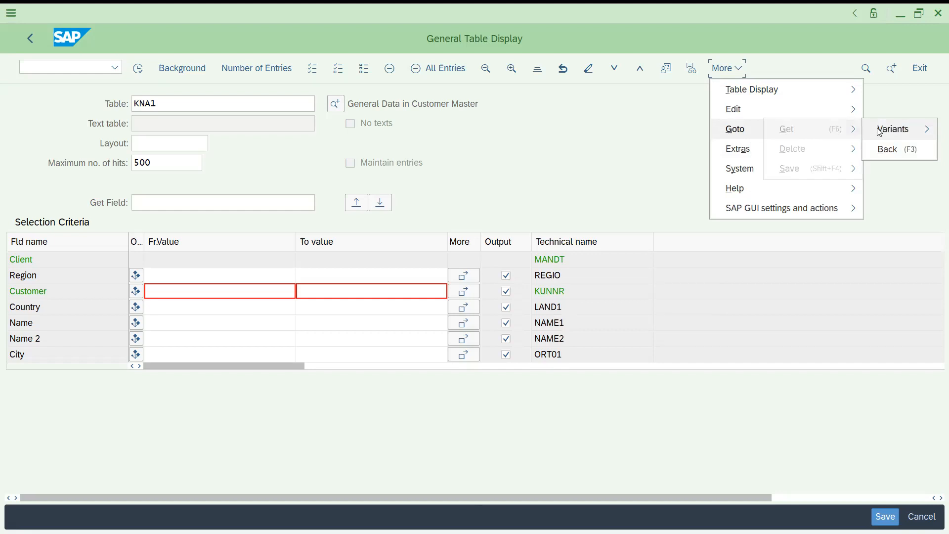
pyautogui.moveTo(749, 115)
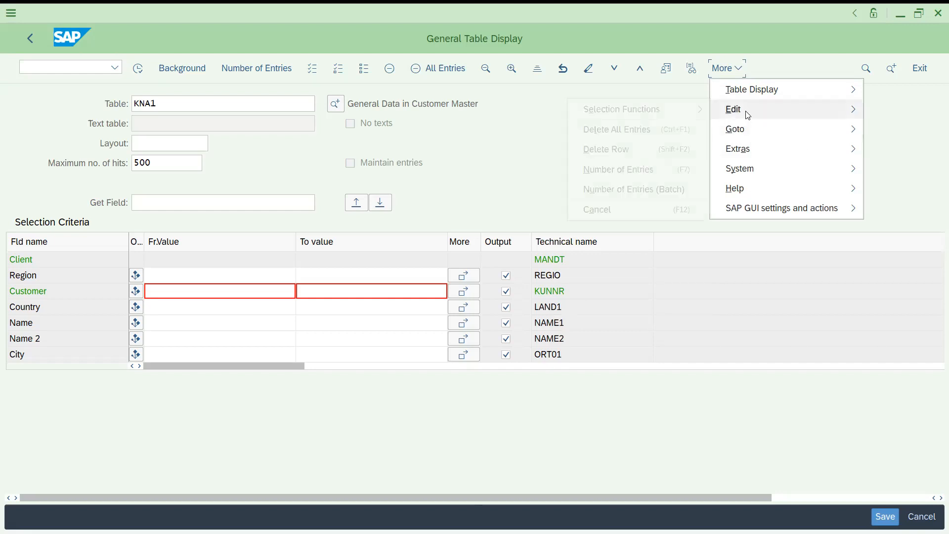
pyautogui.moveTo(747, 97)
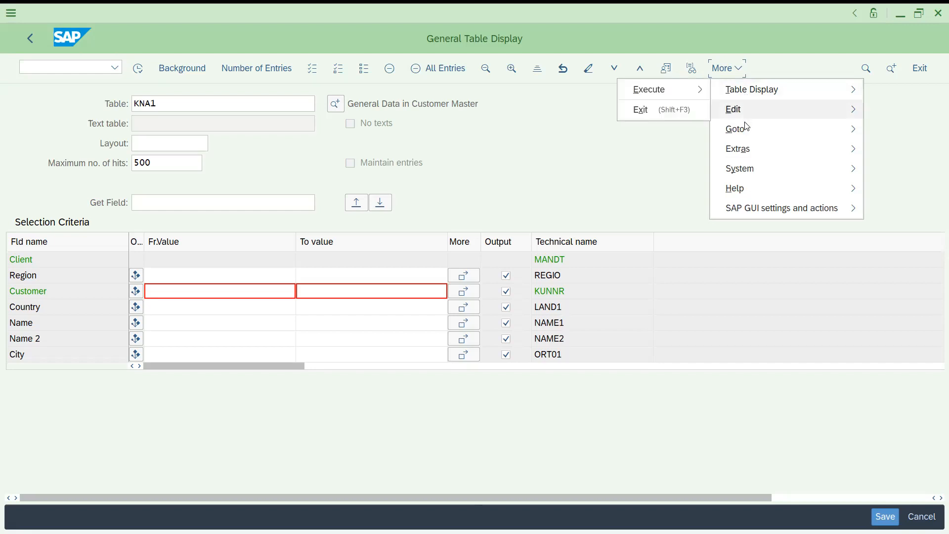
pyautogui.moveTo(744, 156)
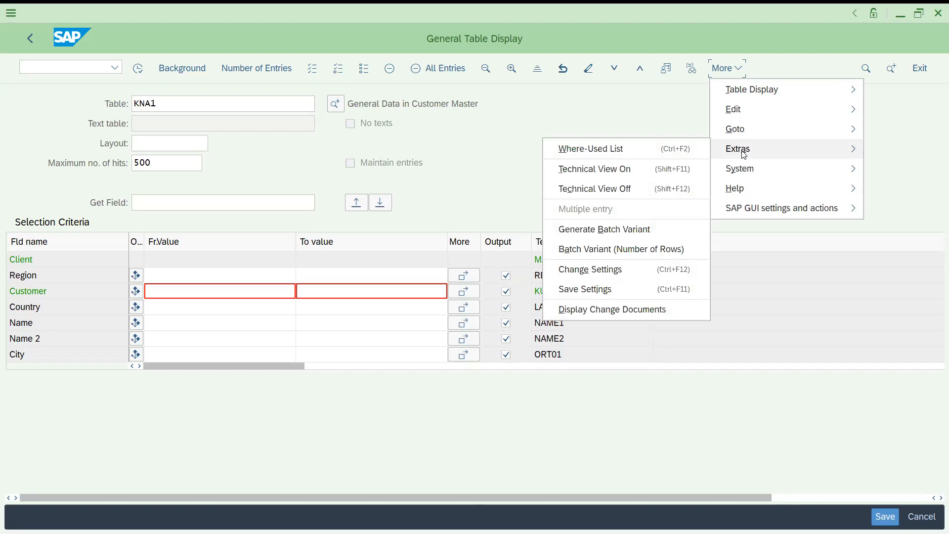
pyautogui.click(598, 271)
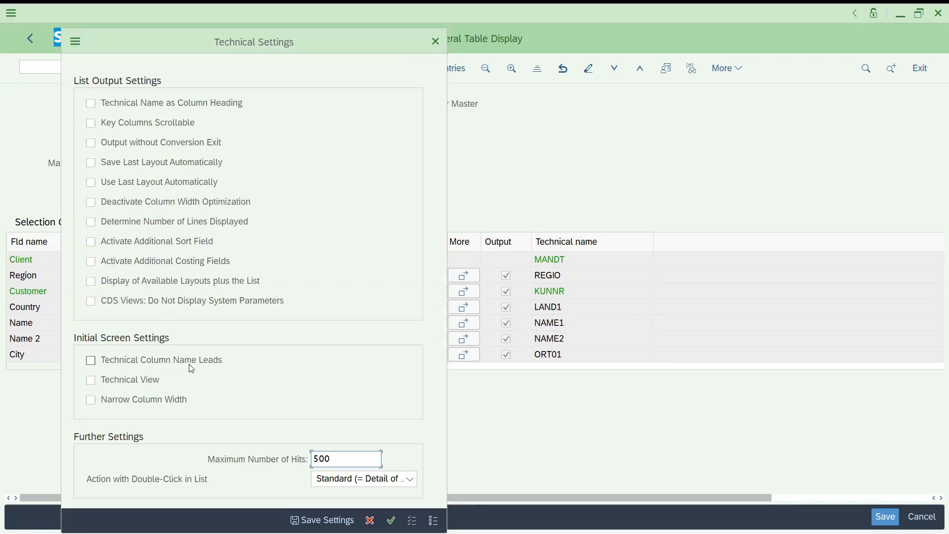
pyautogui.click(94, 365)
pyautogui.click(92, 381)
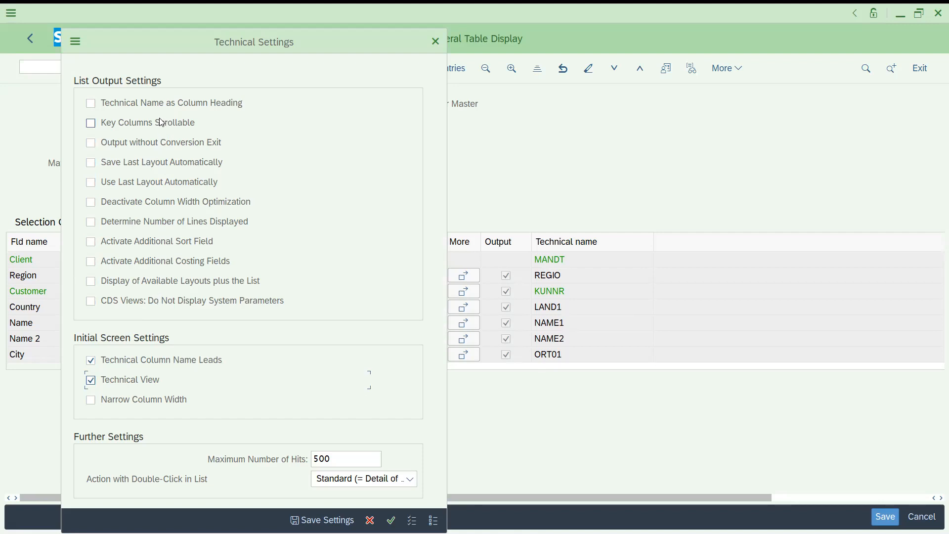
# - Set the maximum number of hits to 100, keep the standard double-click action, and save the technical settings
pyautogui.click(341, 457)
pyautogui.moveTo(341, 458); pyautogui.dragTo(290, 460)
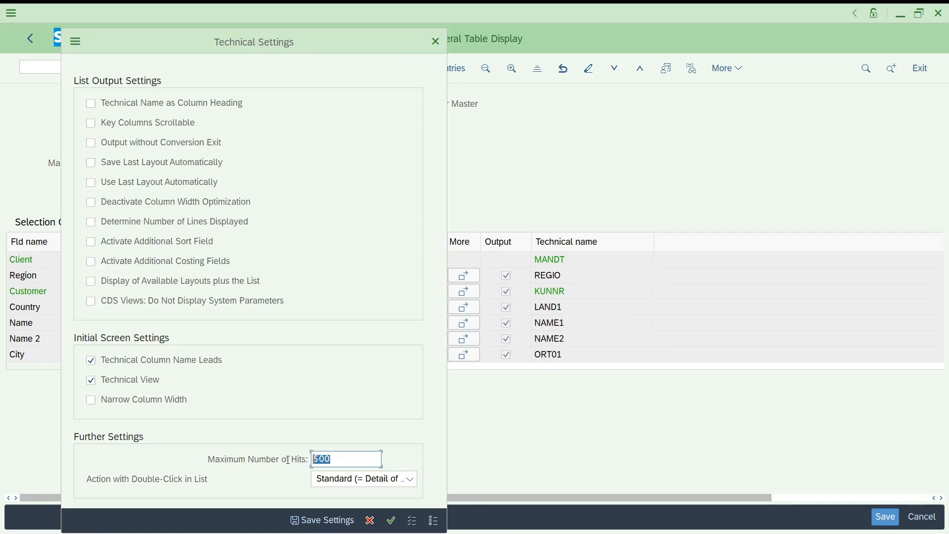
pyautogui.write('100')
pyautogui.click(355, 480)
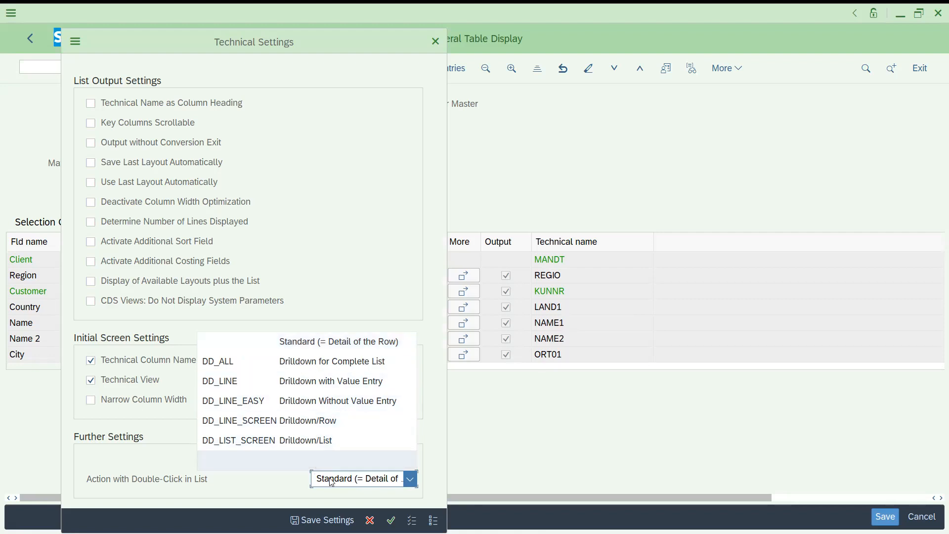
pyautogui.click(331, 482)
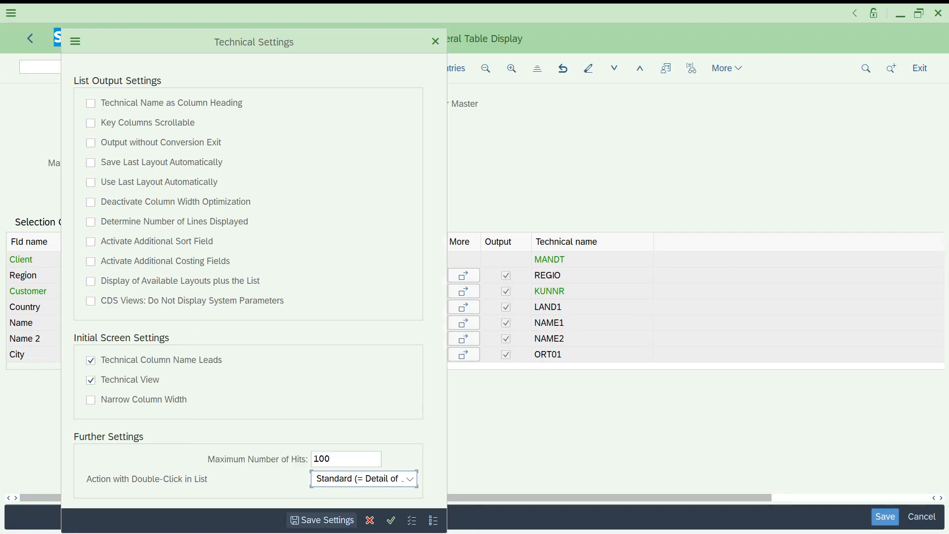
pyautogui.click(322, 520)
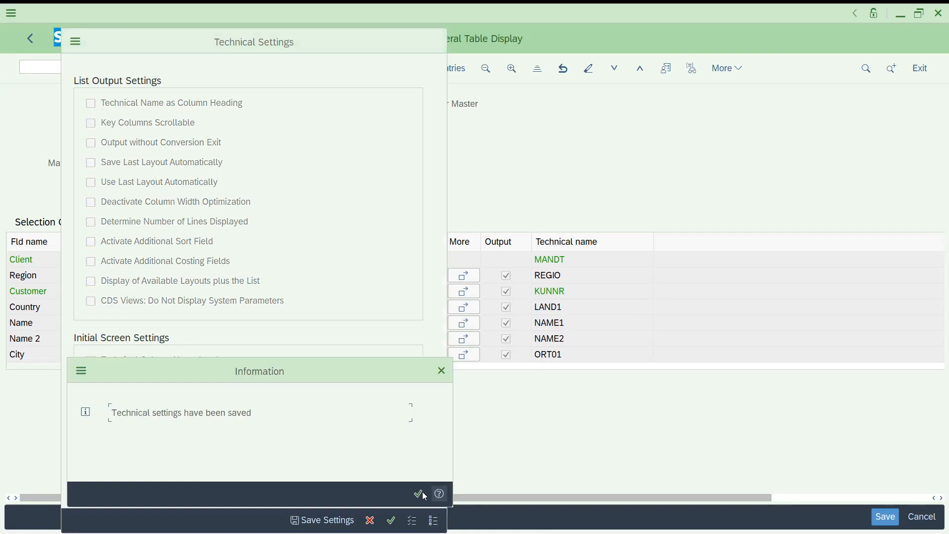
pyautogui.click(419, 494)
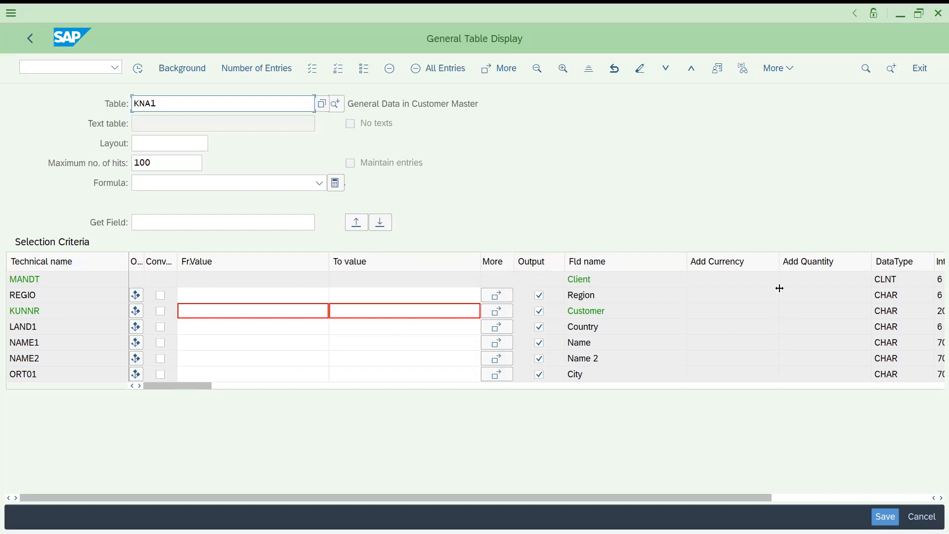
# - View the file dialog for importing a field selection and cancel it without choosing a file
pyautogui.click(391, 222)
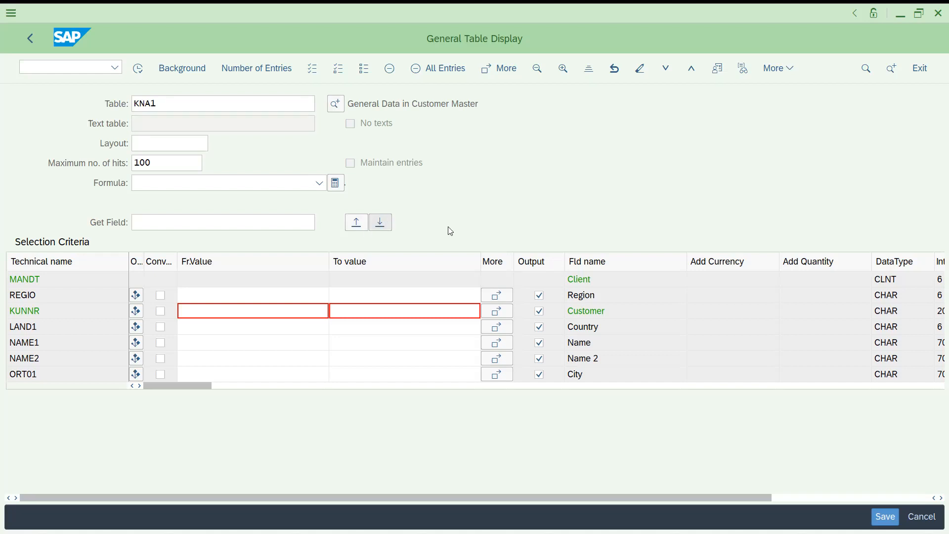
pyautogui.click(356, 223)
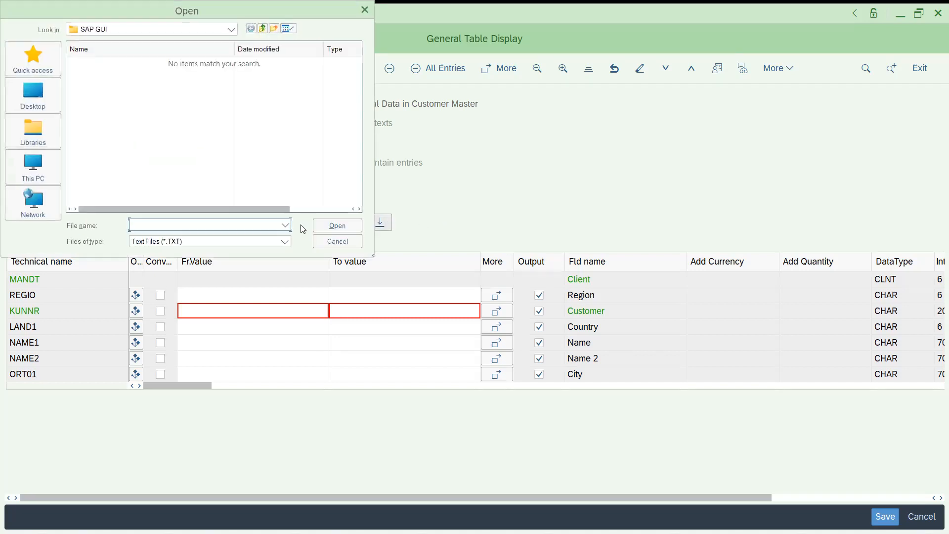
pyautogui.click(349, 244)
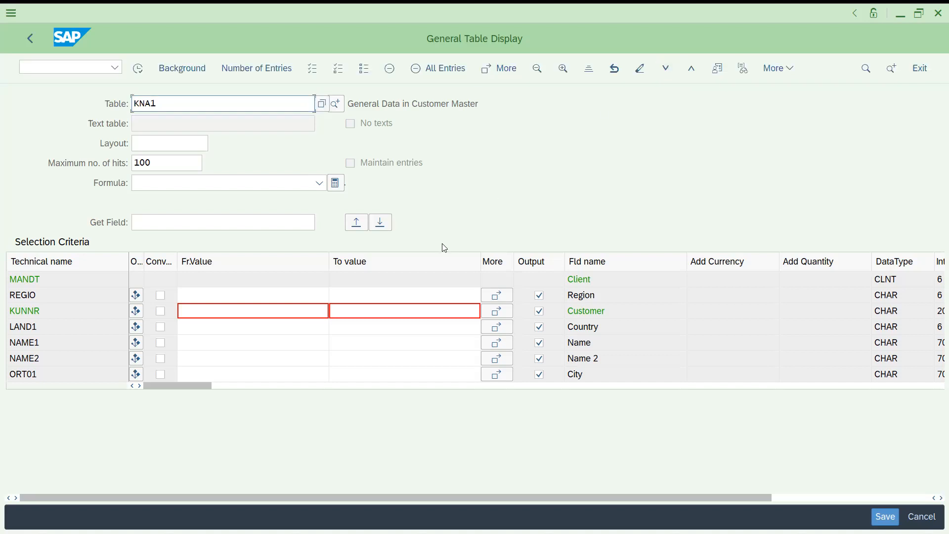
# - Examine the data types, lengths and data elements of the KNA1 selection fields, and display the table's entries
pyautogui.click(313, 299)
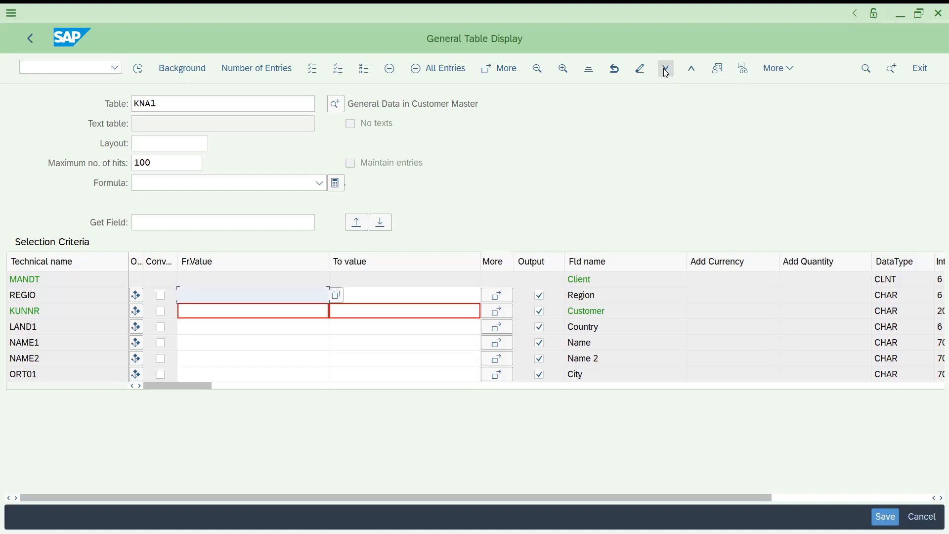
pyautogui.click(302, 377)
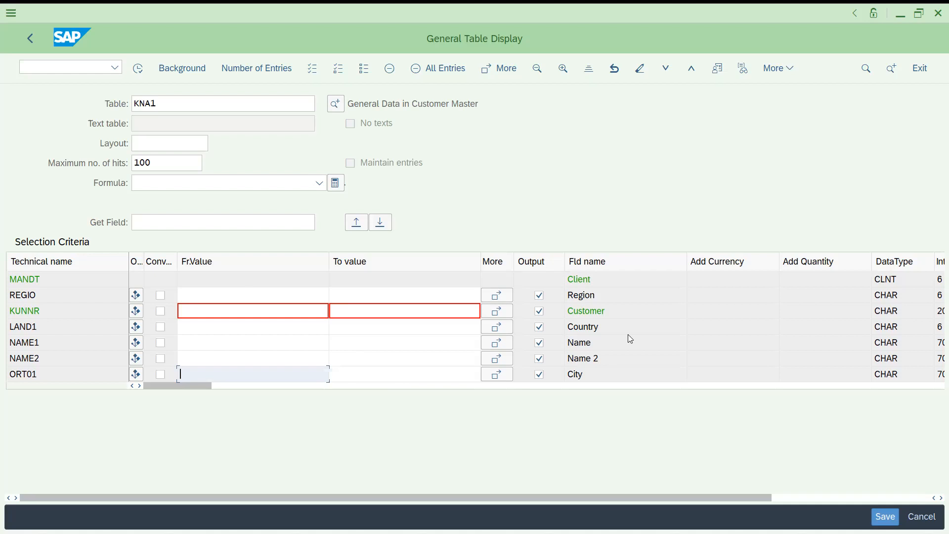
pyautogui.click(584, 387)
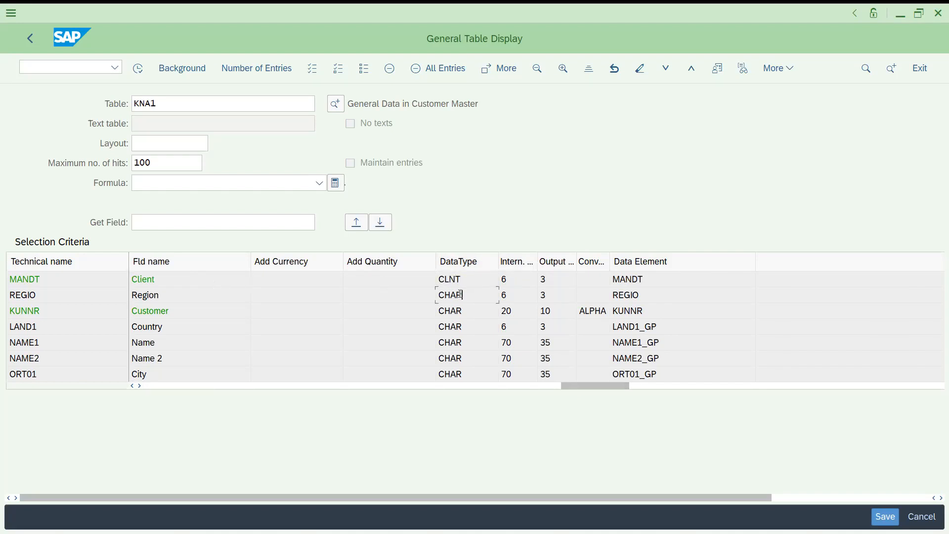
pyautogui.moveTo(159, 298); pyautogui.dragTo(128, 285)
pyautogui.moveTo(464, 297); pyautogui.dragTo(438, 295)
pyautogui.click(475, 375)
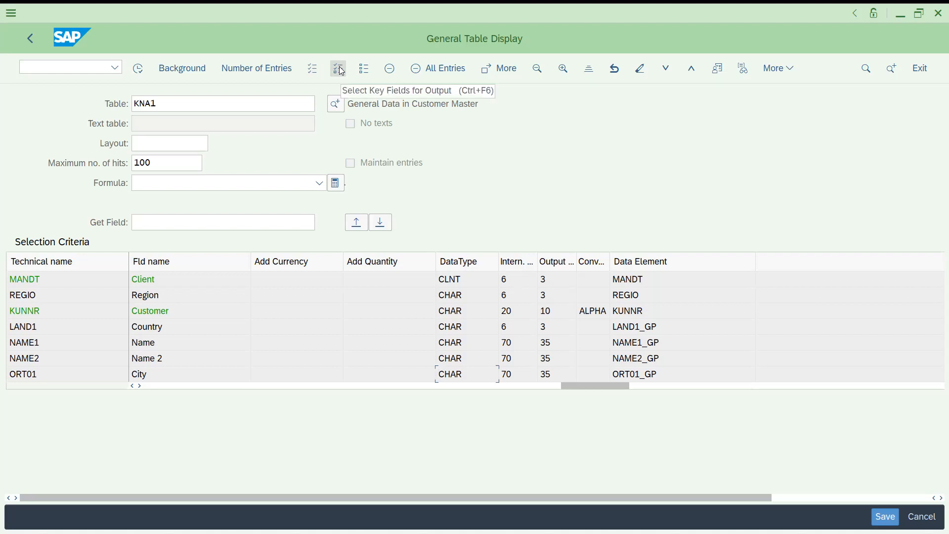
pyautogui.click(365, 69)
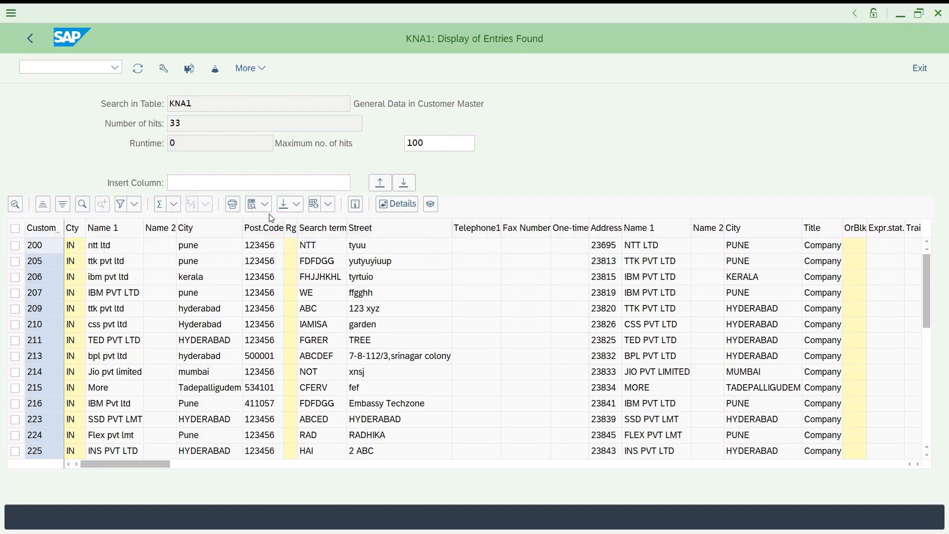
# - Check the user-specific layouts available for the KNA1 result list and cancel the layout choice
pyautogui.click(328, 208)
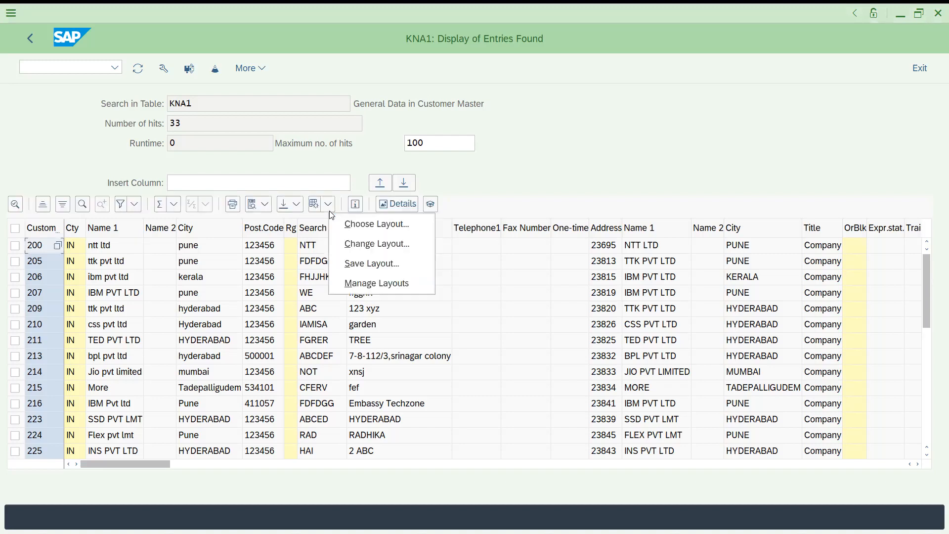
pyautogui.click(359, 232)
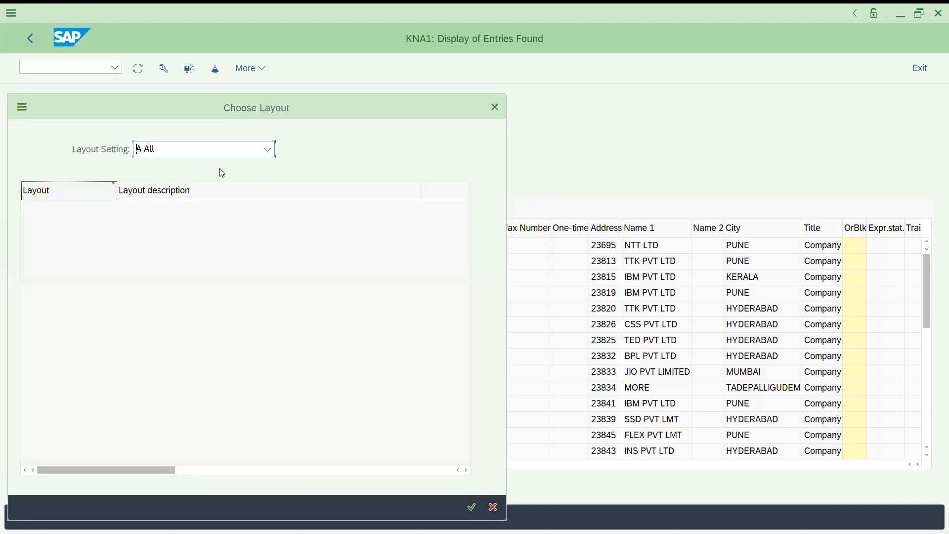
pyautogui.click(222, 155)
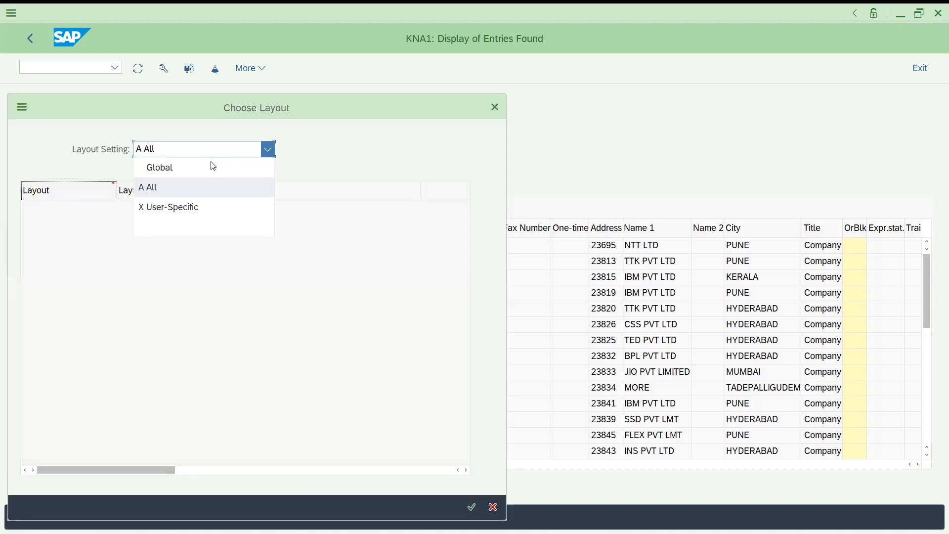
pyautogui.click(171, 214)
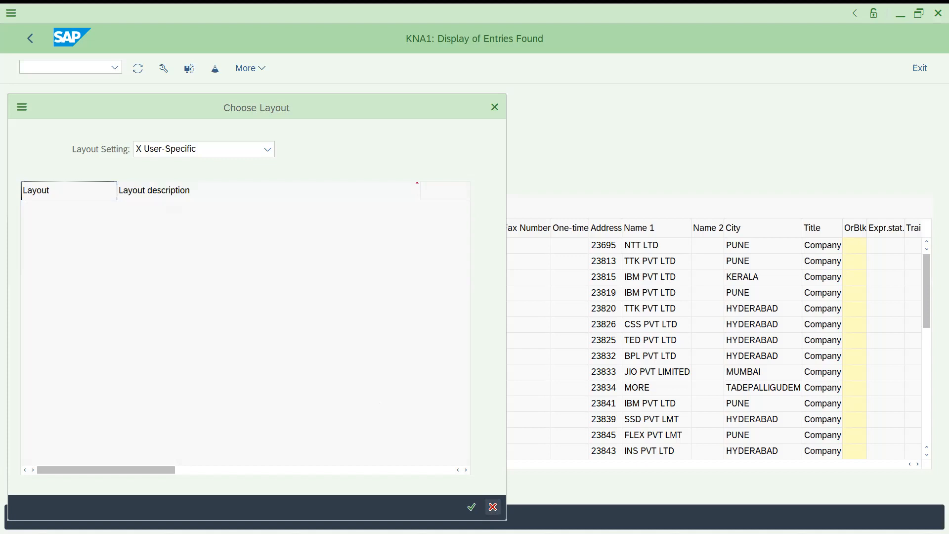
pyautogui.click(493, 506)
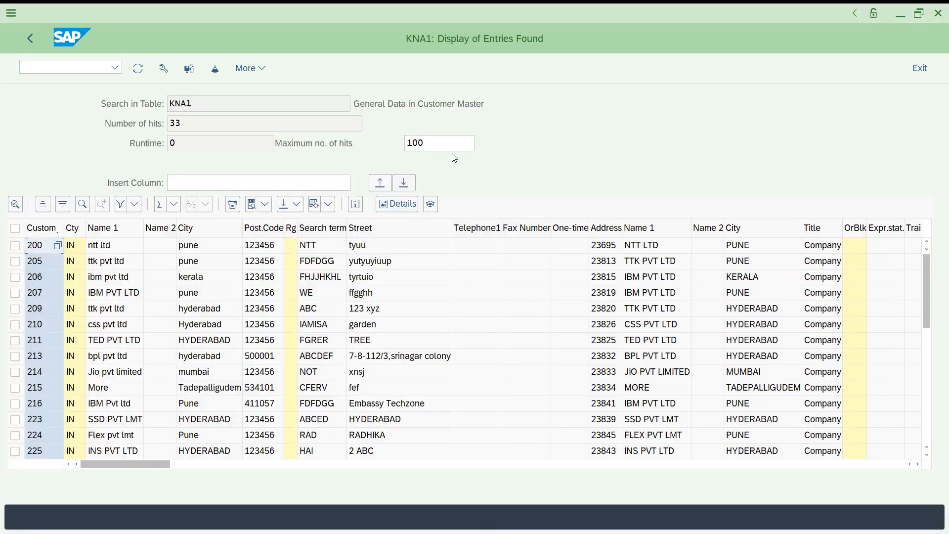
# - Select all listed KNA1 entries, view the personal F1 help settings without changing them, and clear the selection
pyautogui.click(15, 228)
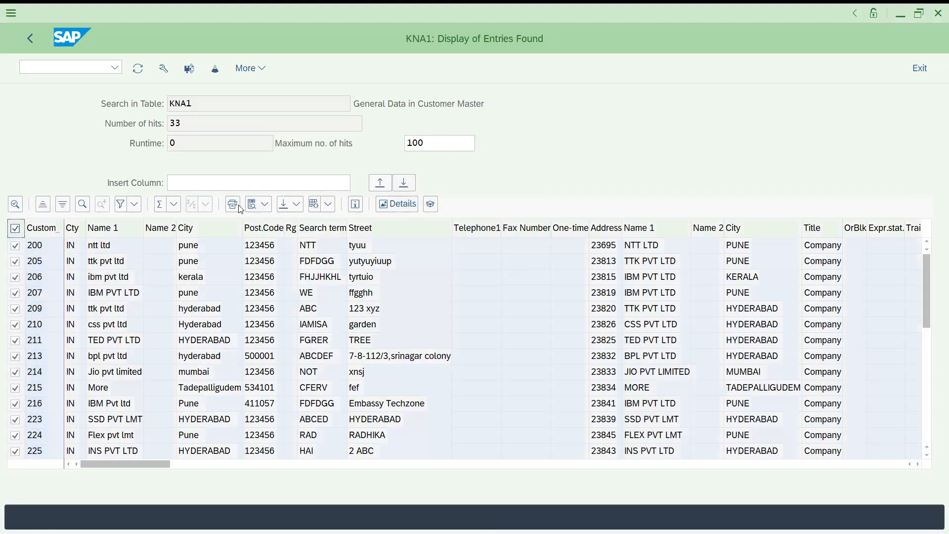
pyautogui.click(387, 209)
pyautogui.click(263, 73)
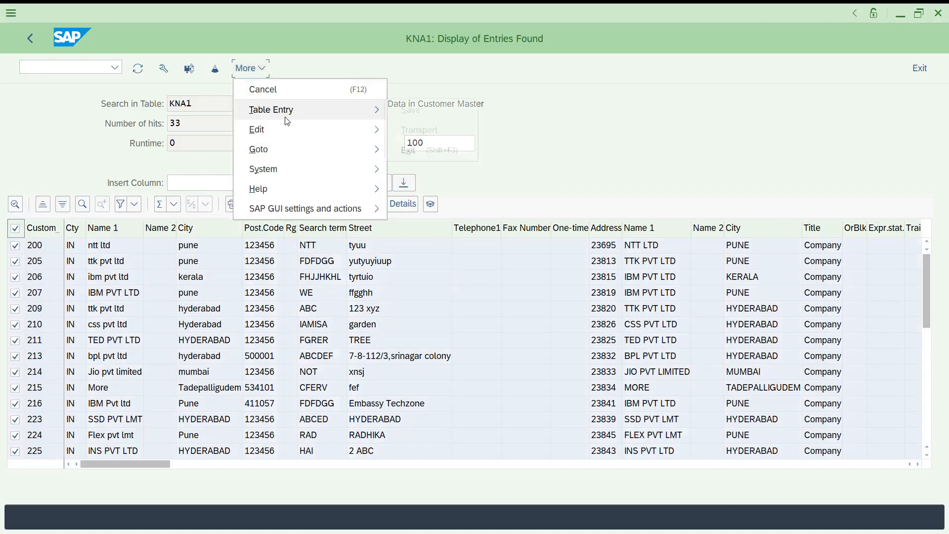
pyautogui.moveTo(281, 137)
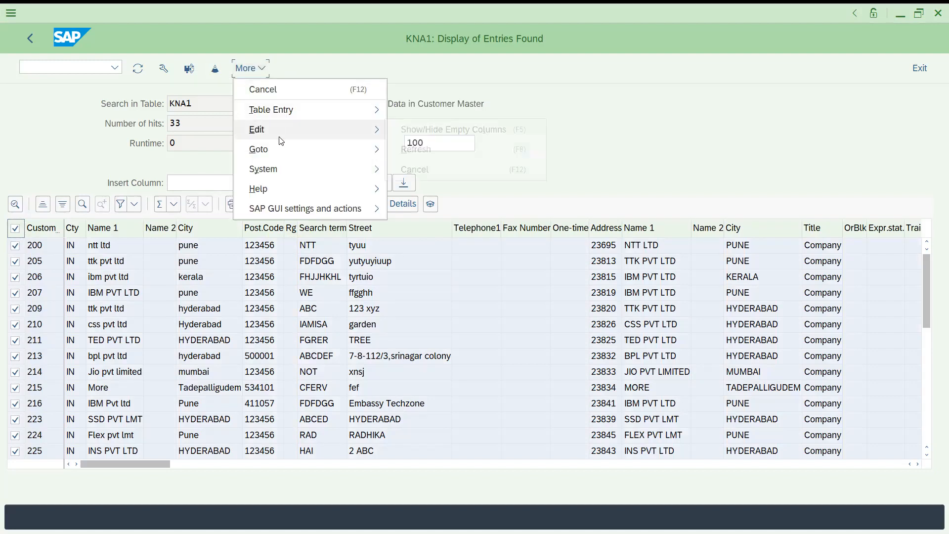
pyautogui.moveTo(267, 169)
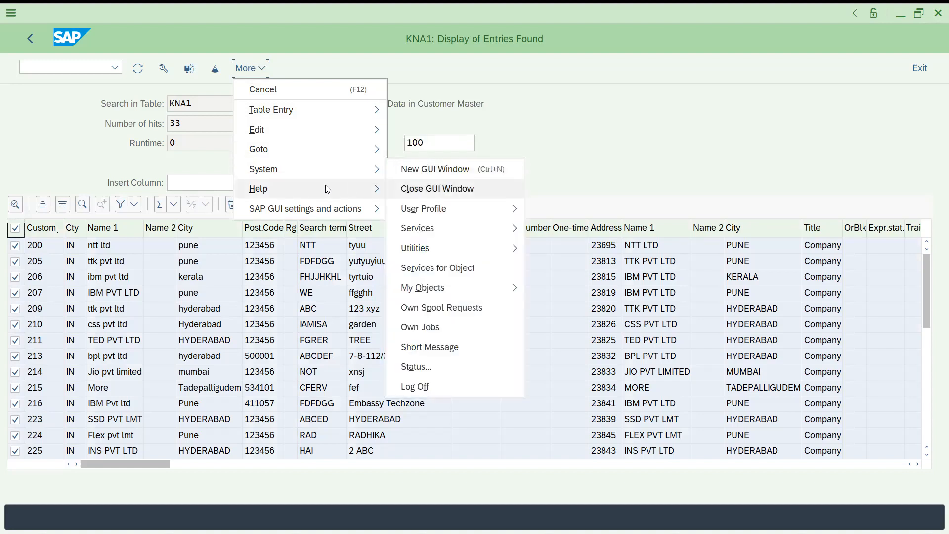
pyautogui.moveTo(332, 188)
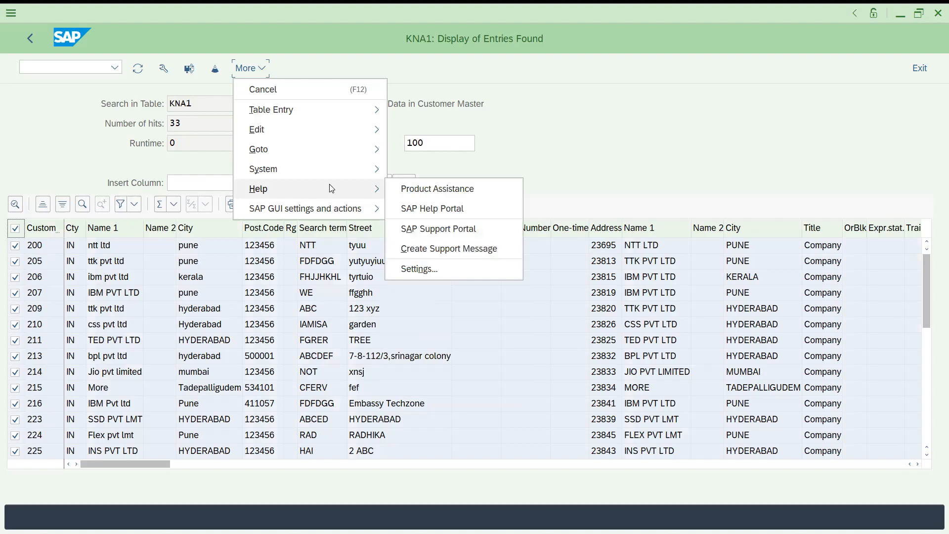
pyautogui.click(416, 270)
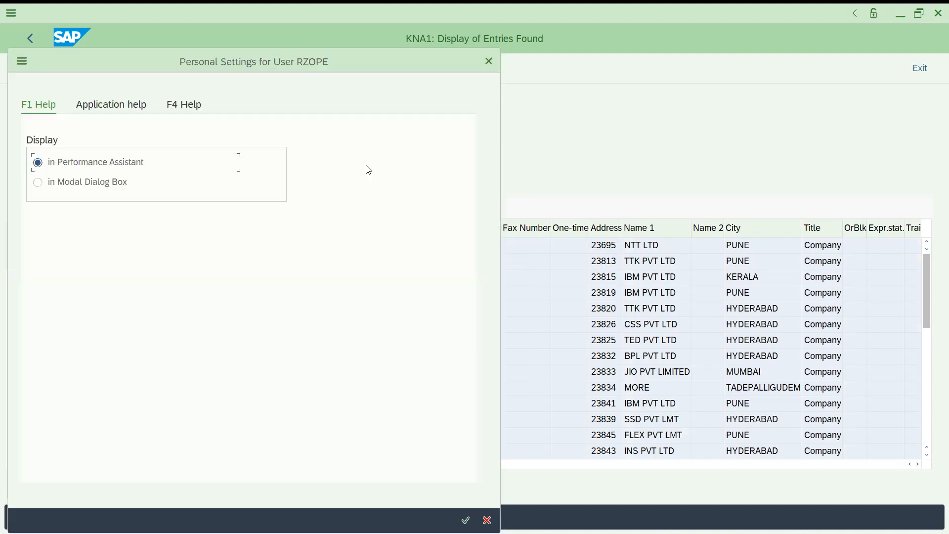
pyautogui.click(484, 61)
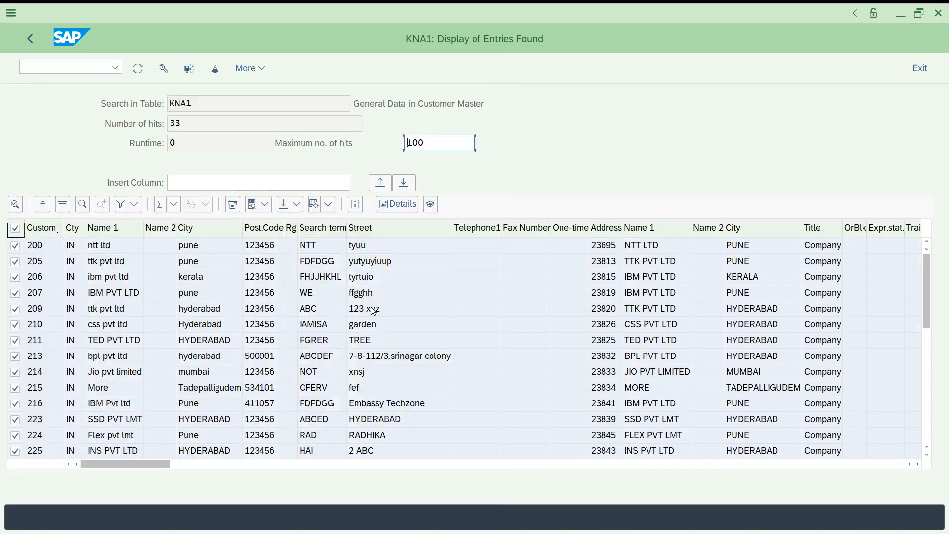
pyautogui.click(373, 310)
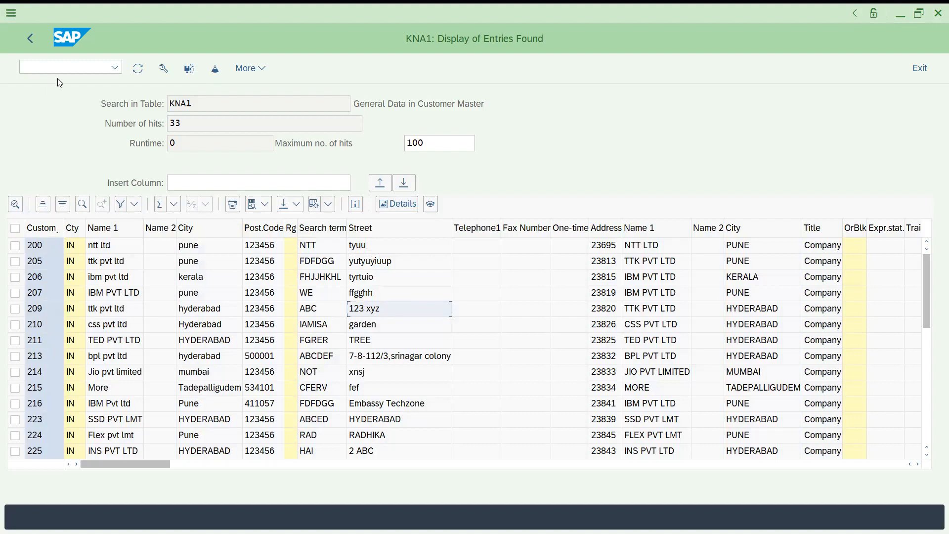
# - Start transaction SE16 and open the selection screen for table KNVV
pyautogui.click(53, 66)
pyautogui.write('/nse16n')
pyautogui.press('Return')
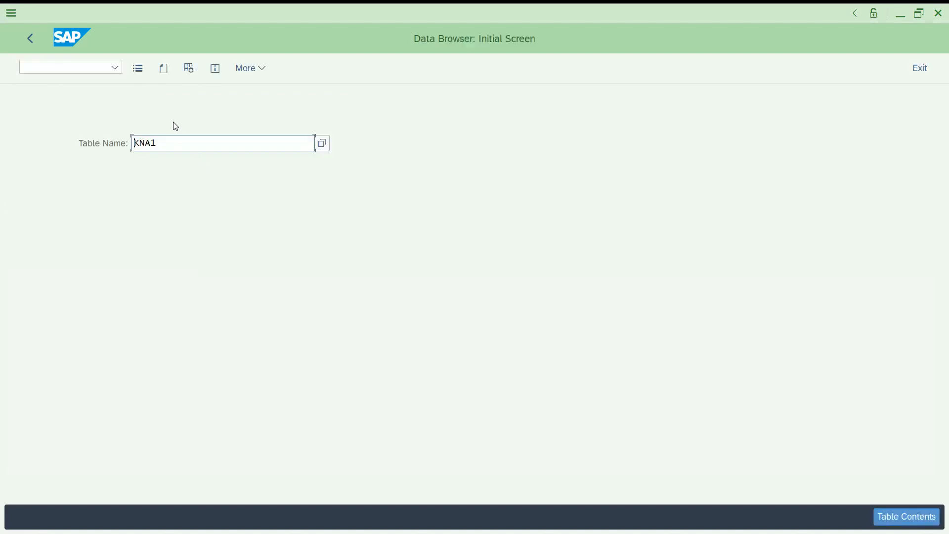
pyautogui.moveTo(165, 146); pyautogui.dragTo(47, 135)
pyautogui.write('k')
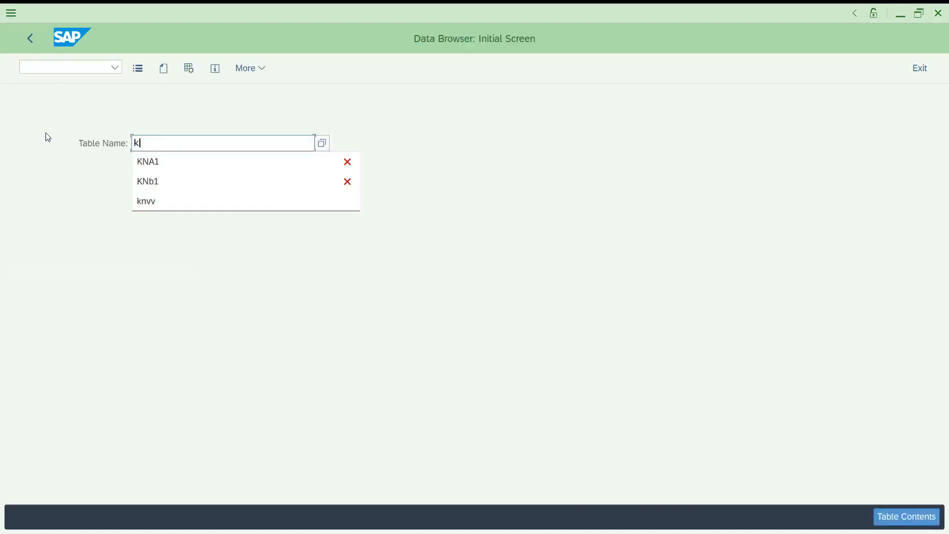
pyautogui.write('nvv')
pyautogui.press('Return')
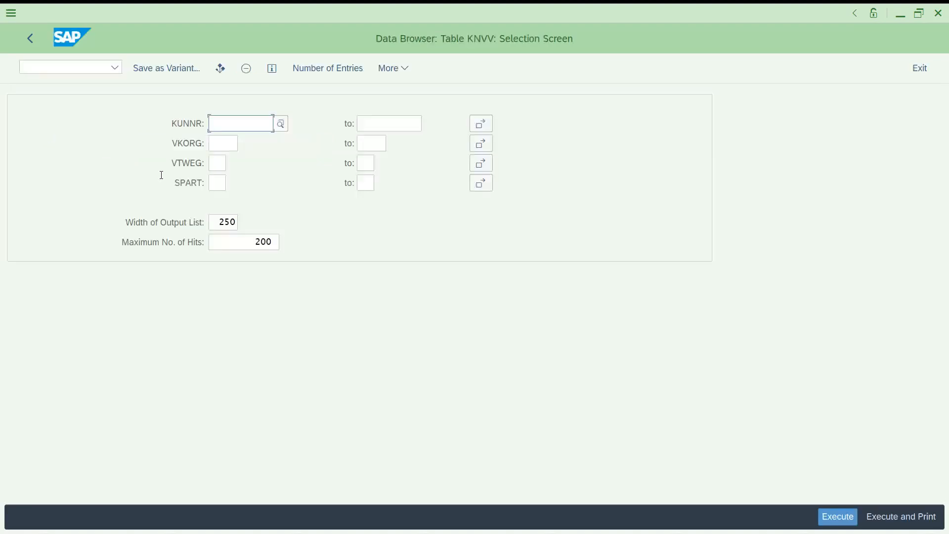
# - In the user parameters, set the keyword display to Field Label for the KNVV selection screen
pyautogui.hotkey('shift', 'Tab')
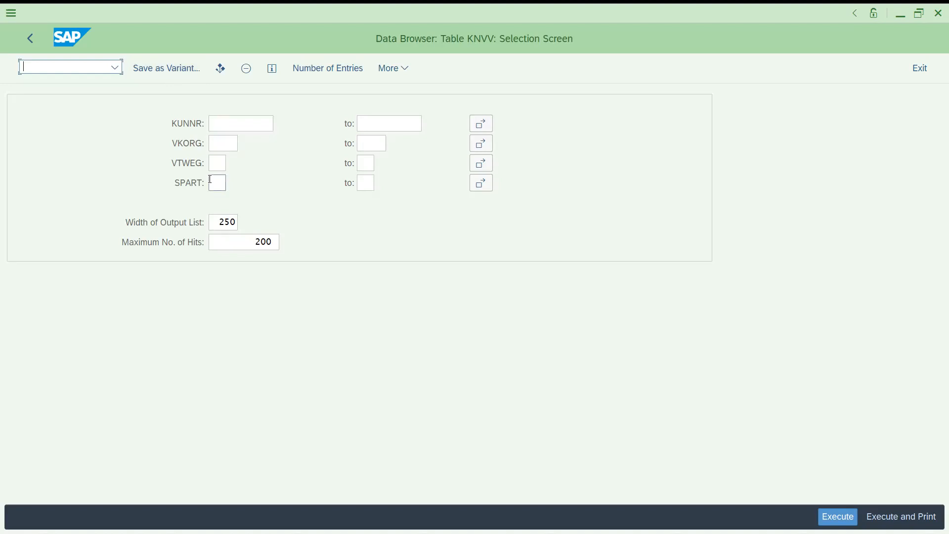
pyautogui.click(393, 74)
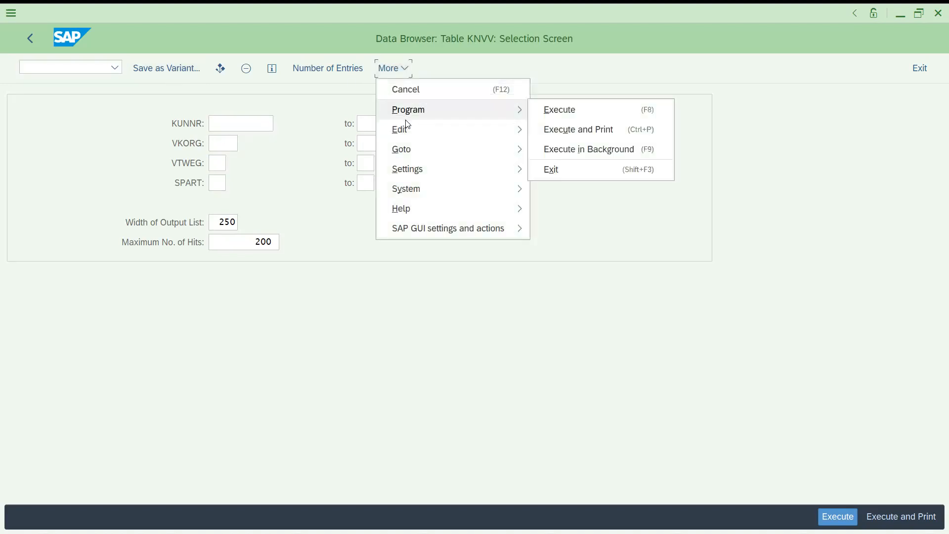
pyautogui.moveTo(410, 135)
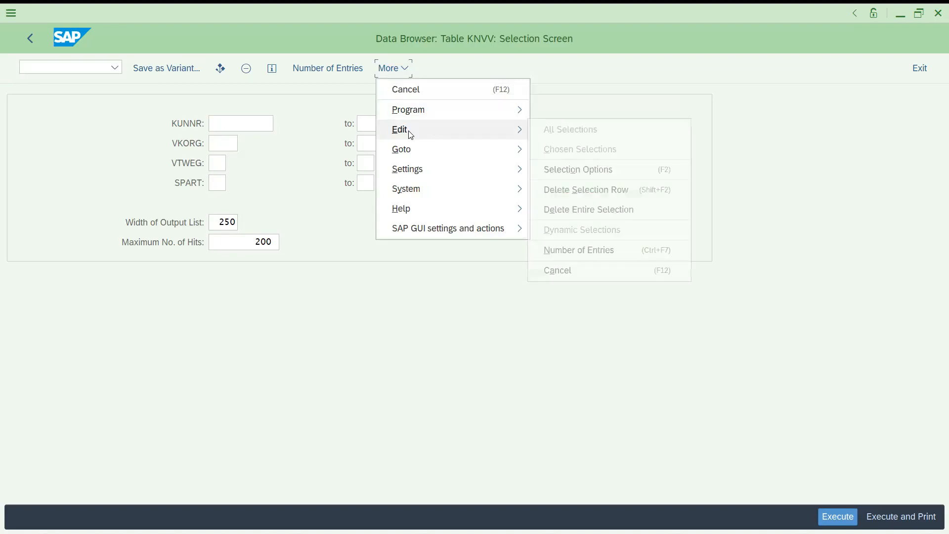
pyautogui.moveTo(420, 178)
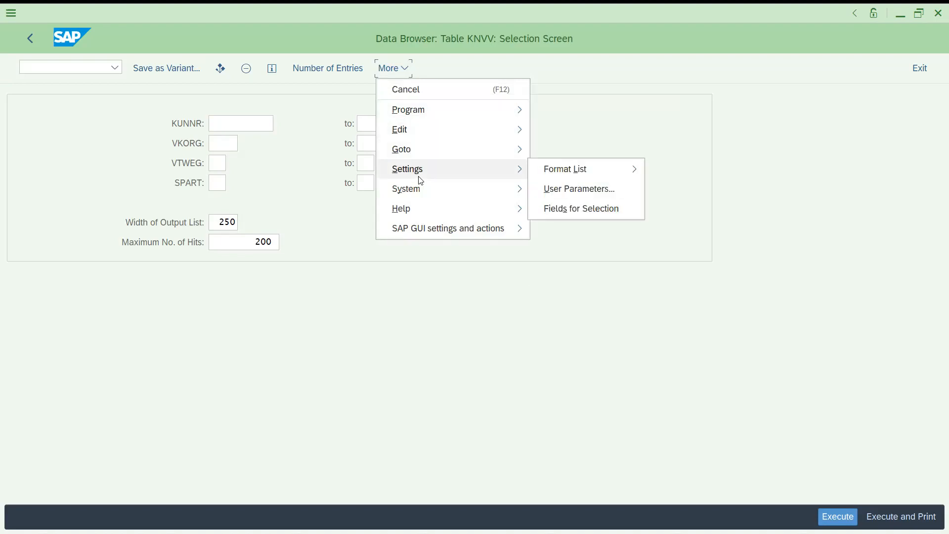
pyautogui.moveTo(558, 177)
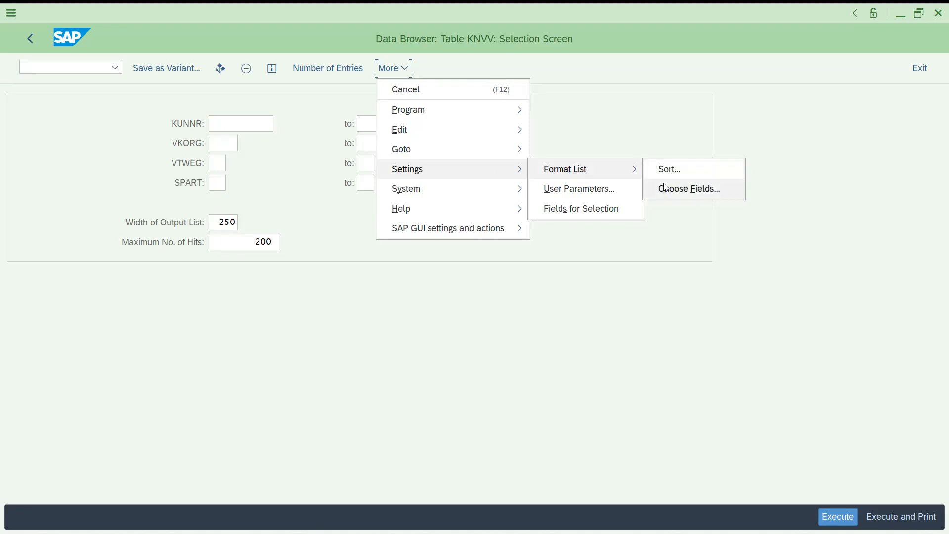
pyautogui.click(585, 197)
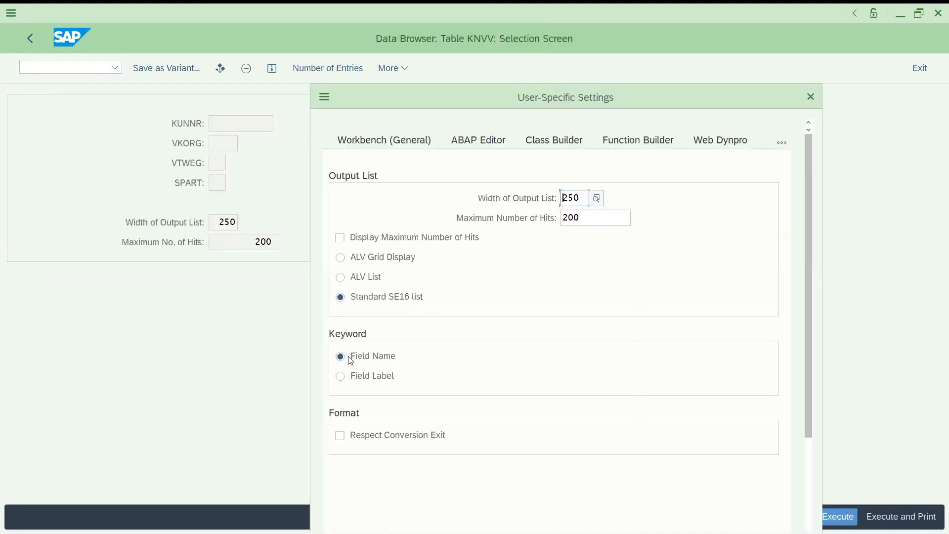
pyautogui.click(349, 373)
pyautogui.click(691, 493)
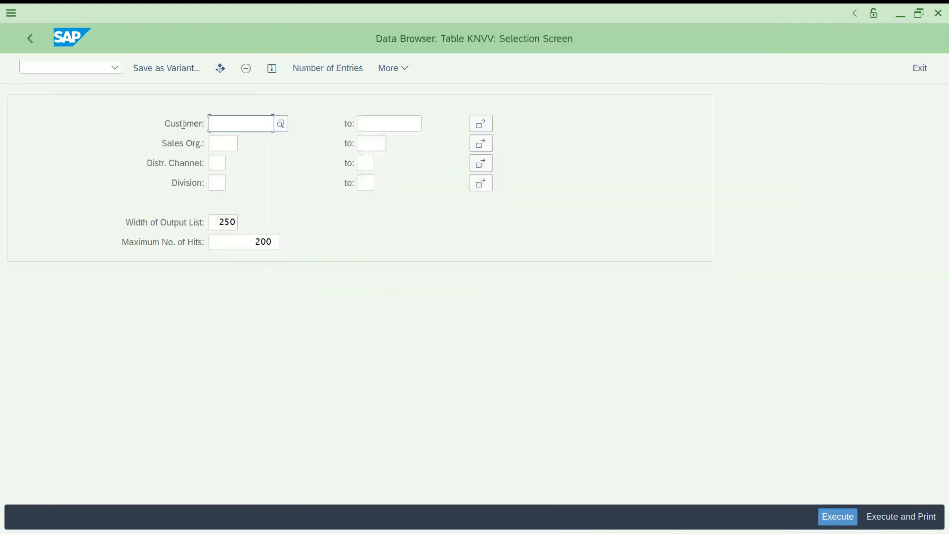
# - Review the Sales Org., Distr. Channel and Division selection fields with their descriptive labels
pyautogui.click(228, 143)
pyautogui.click(193, 146)
pyautogui.click(214, 162)
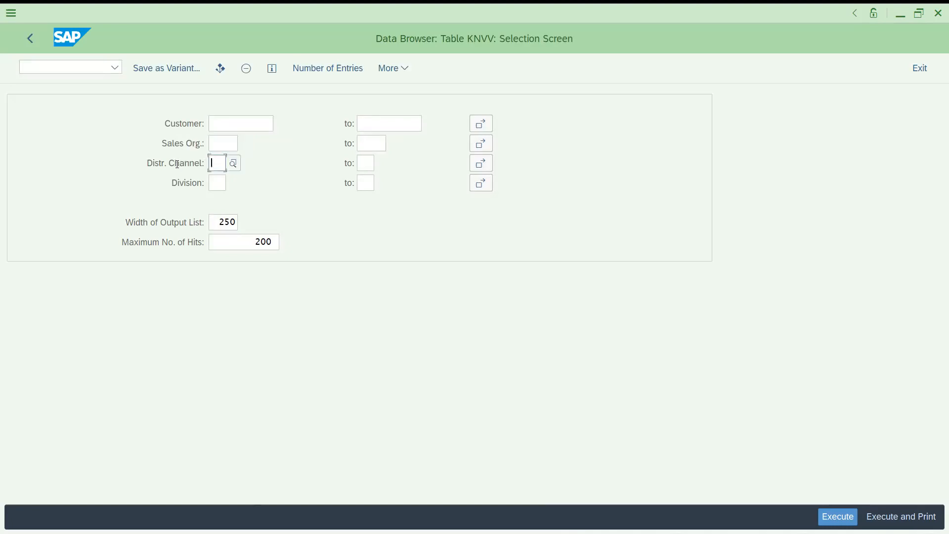
pyautogui.click(213, 188)
pyautogui.click(185, 186)
# - Switch the keyword display in the user parameters to Field Name to show technical field names
pyautogui.click(403, 72)
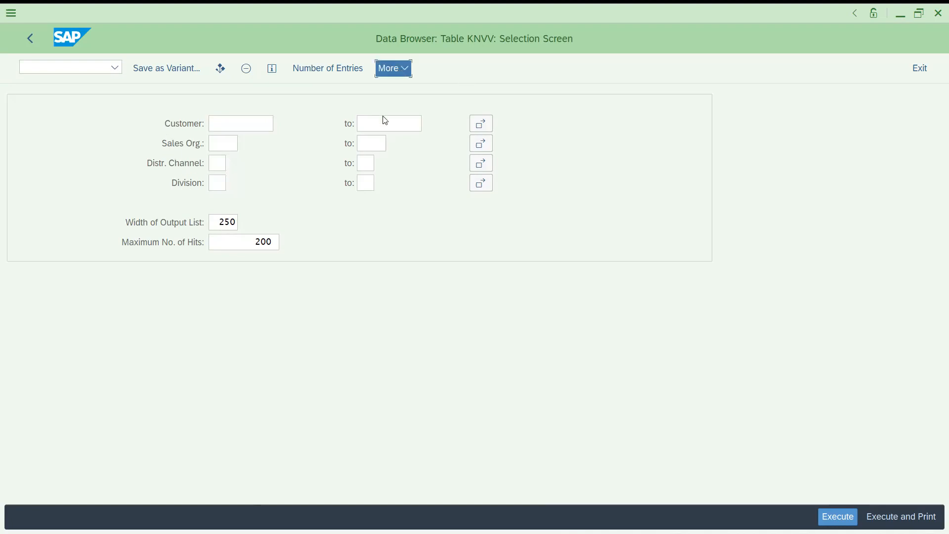
pyautogui.click(304, 176)
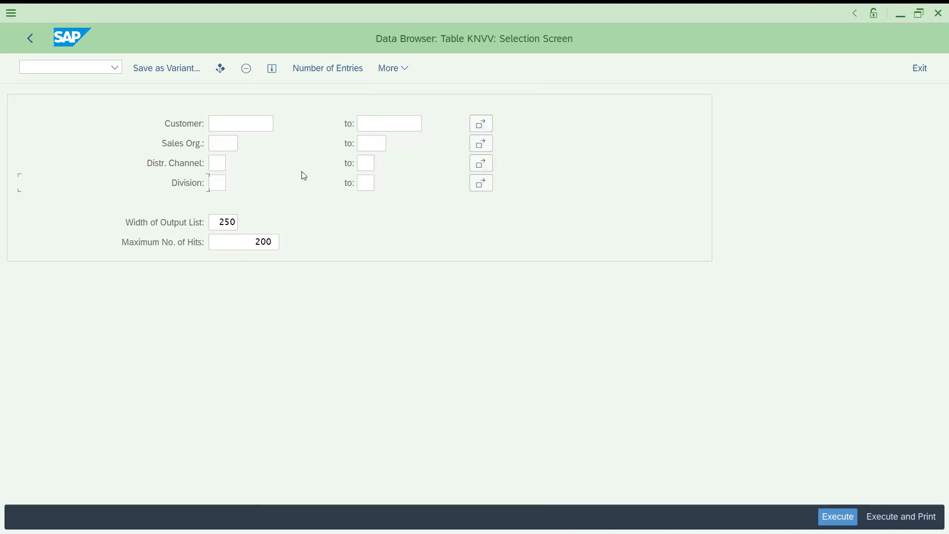
pyautogui.click(394, 79)
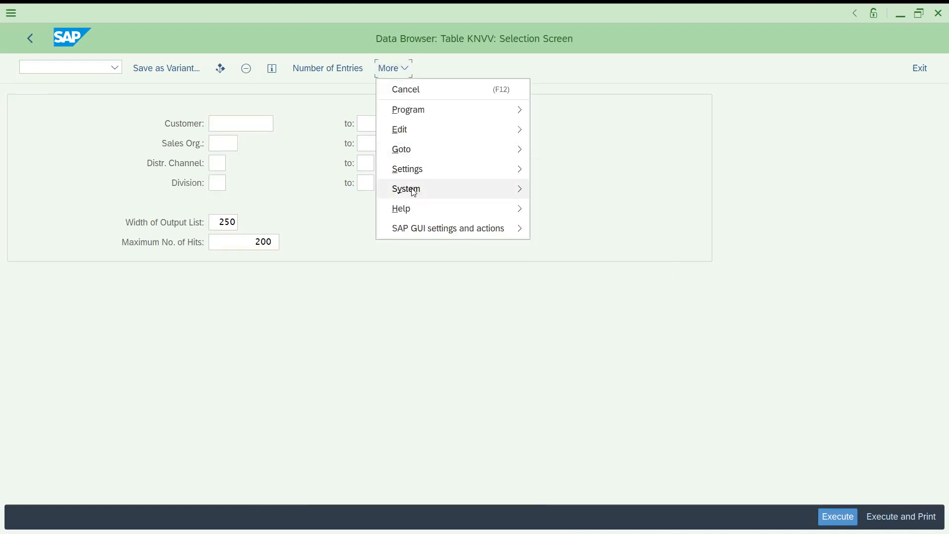
pyautogui.moveTo(420, 198)
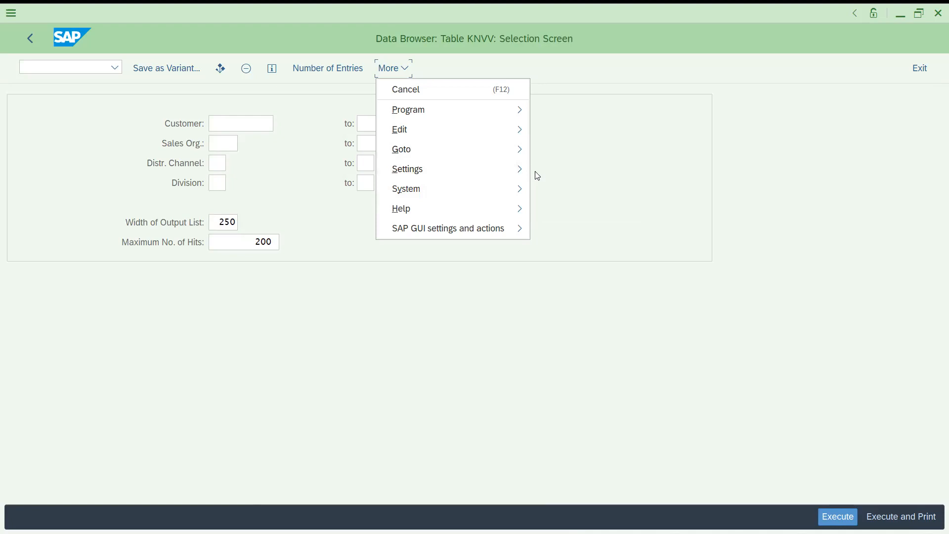
pyautogui.moveTo(464, 177)
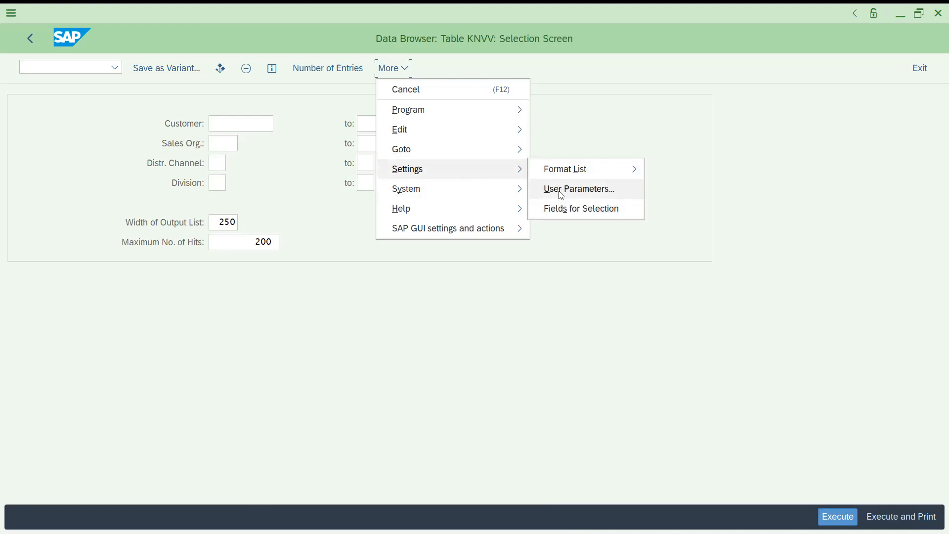
pyautogui.click(560, 192)
pyautogui.click(107, 299)
pyautogui.click(466, 520)
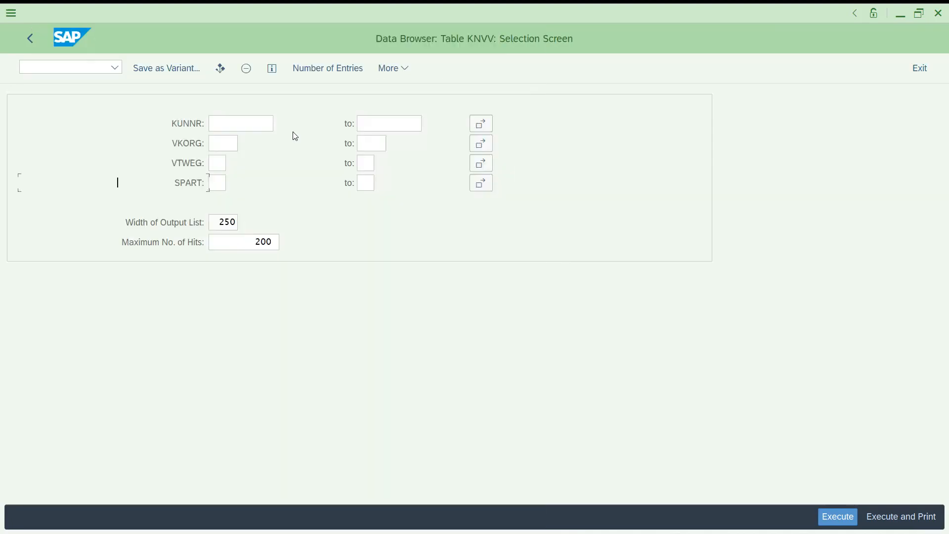
# - In the user parameters, set the keyword display to Field Label and the maximum number of hits to 50
pyautogui.click(387, 74)
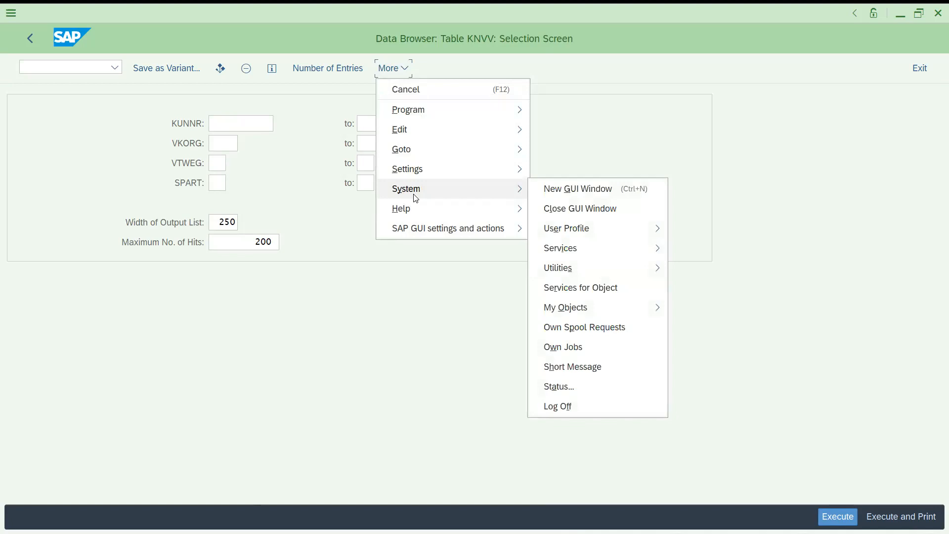
pyautogui.moveTo(409, 169)
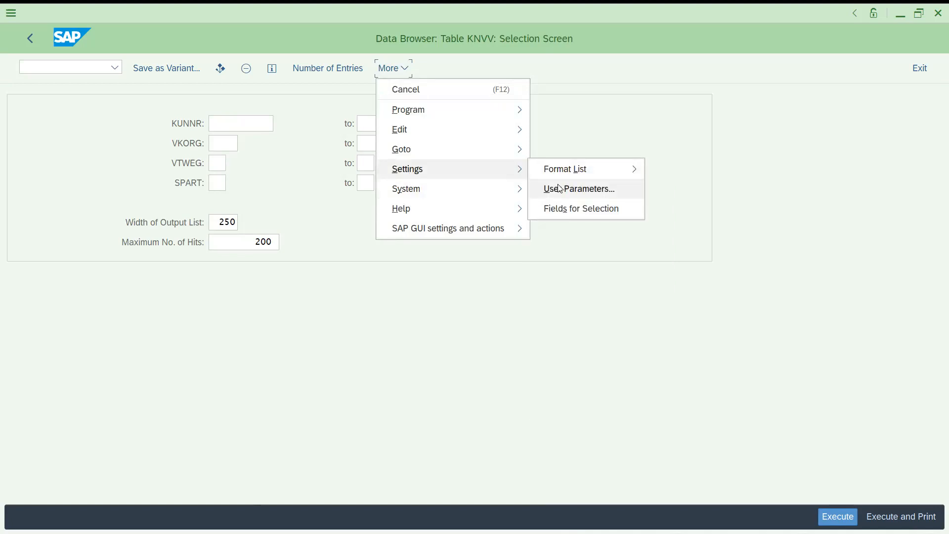
pyautogui.click(559, 188)
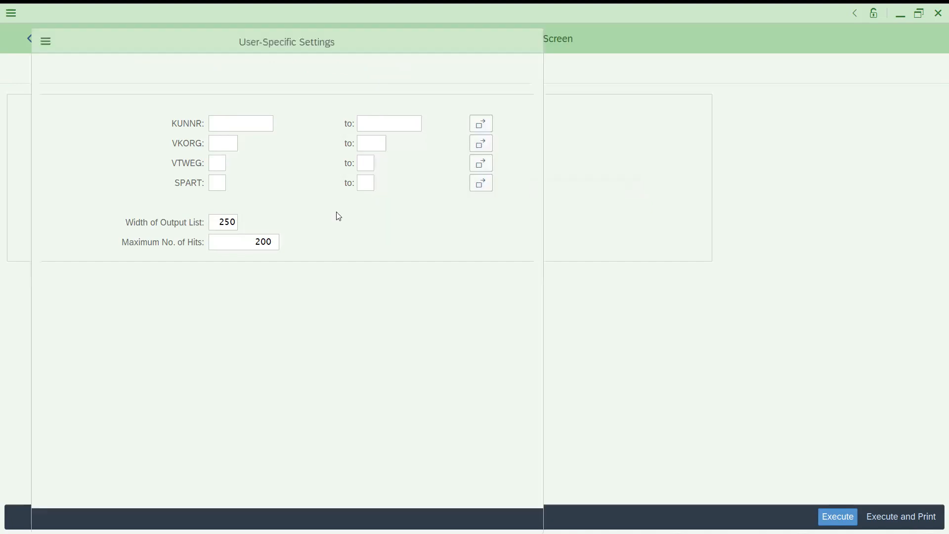
pyautogui.click(62, 321)
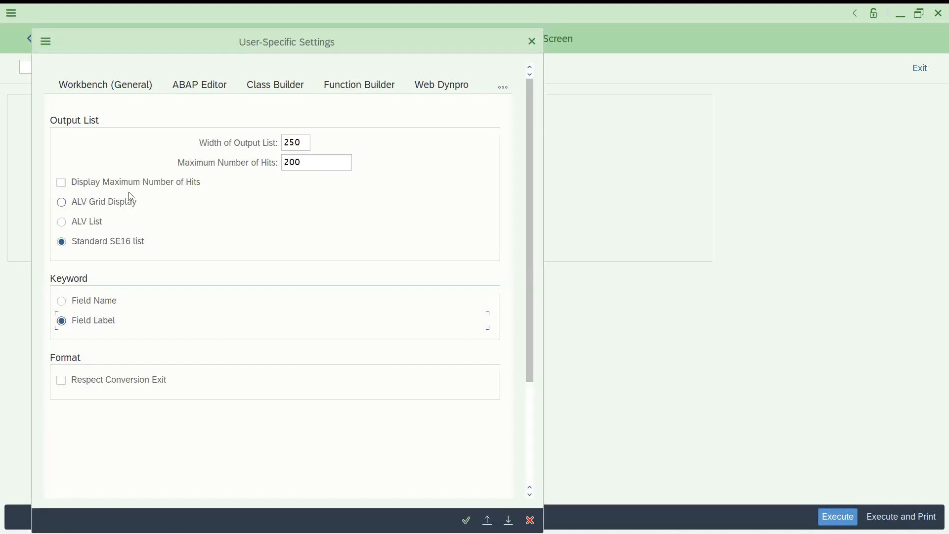
pyautogui.click(298, 146)
pyautogui.click(303, 165)
pyautogui.press('BackSpace')
pyautogui.press('BackSpace')
pyautogui.press('BackSpace')
pyautogui.write('50')
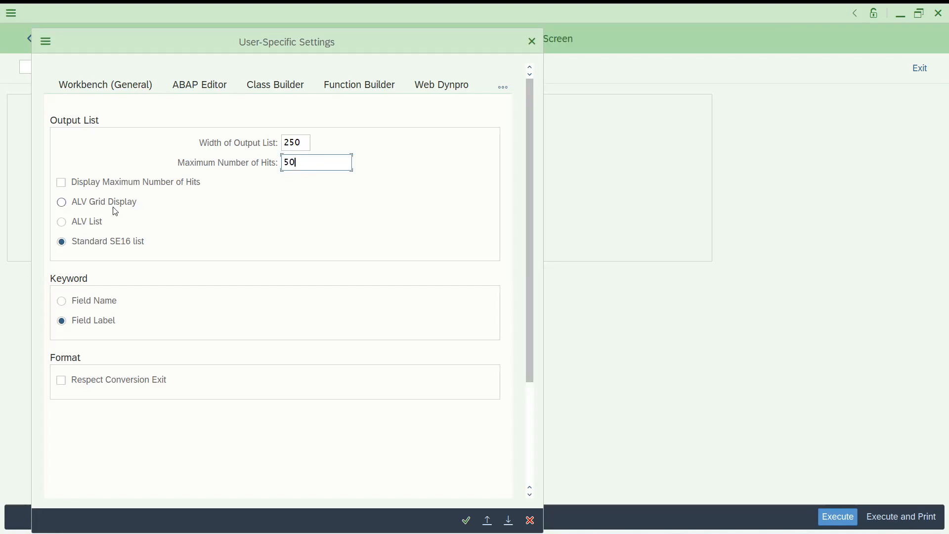
# - Choose ALV Grid Display for the output list, keep Display Maximum Number of Hits off, and display the KNVV entries
pyautogui.click(62, 226)
pyautogui.click(62, 201)
pyautogui.click(62, 183)
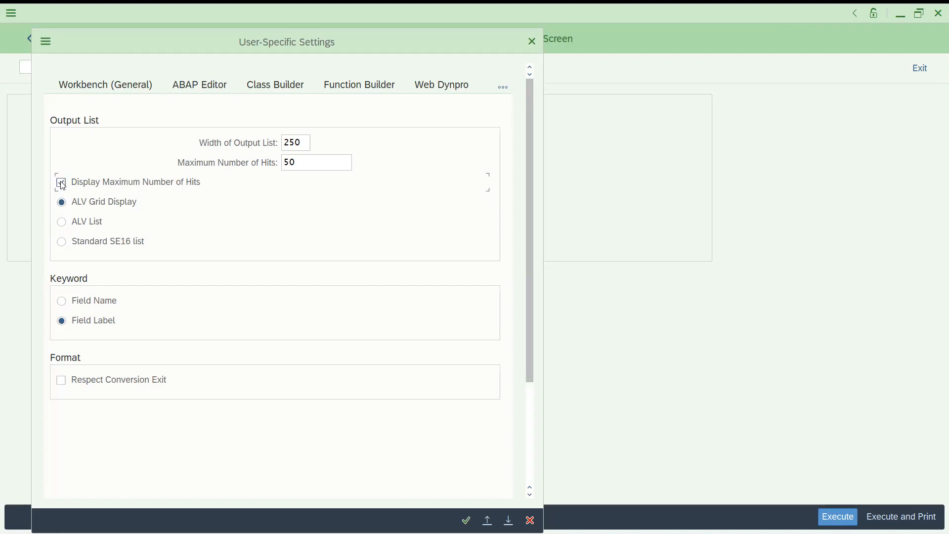
pyautogui.click(62, 184)
pyautogui.click(62, 223)
pyautogui.click(63, 203)
pyautogui.click(466, 520)
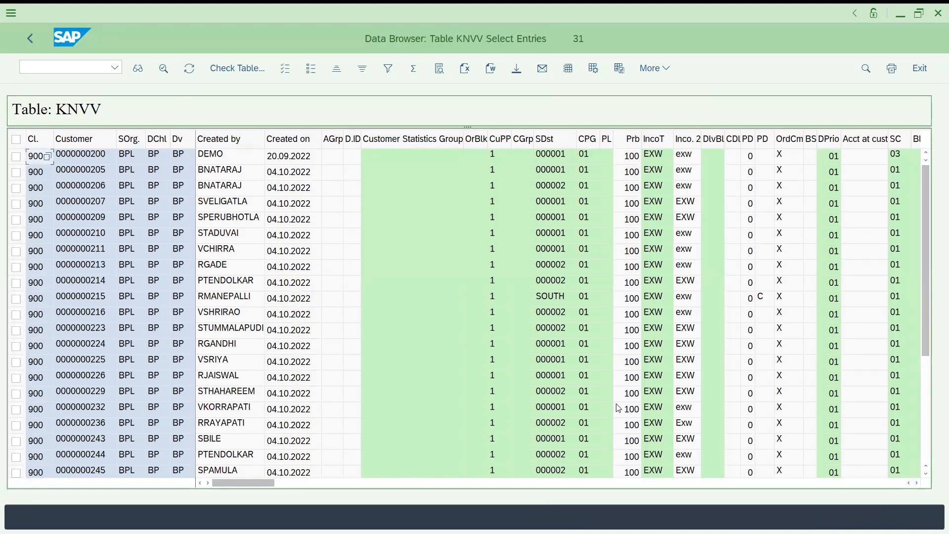
# - Examine the columns of the KNVV entries across the grid's full width and return to the first columns
pyautogui.click(311, 484)
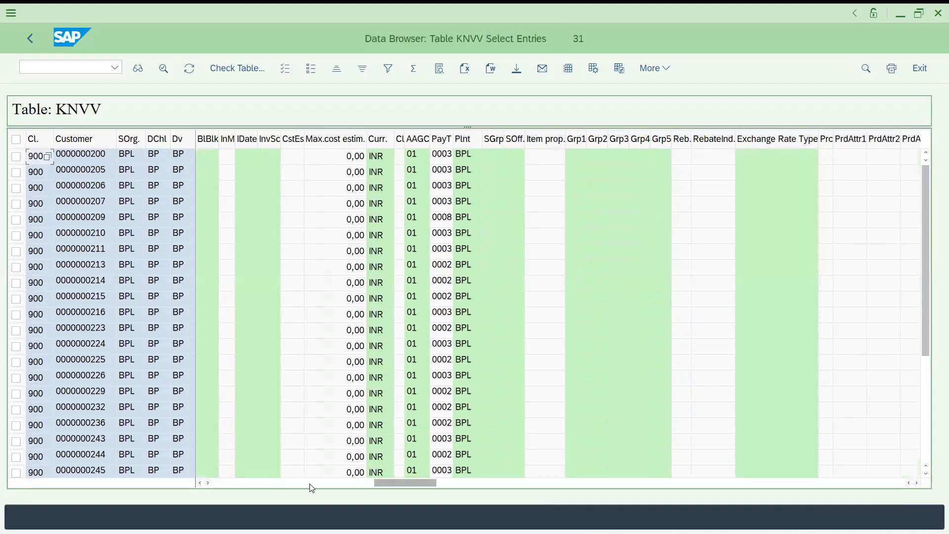
pyautogui.click(510, 485)
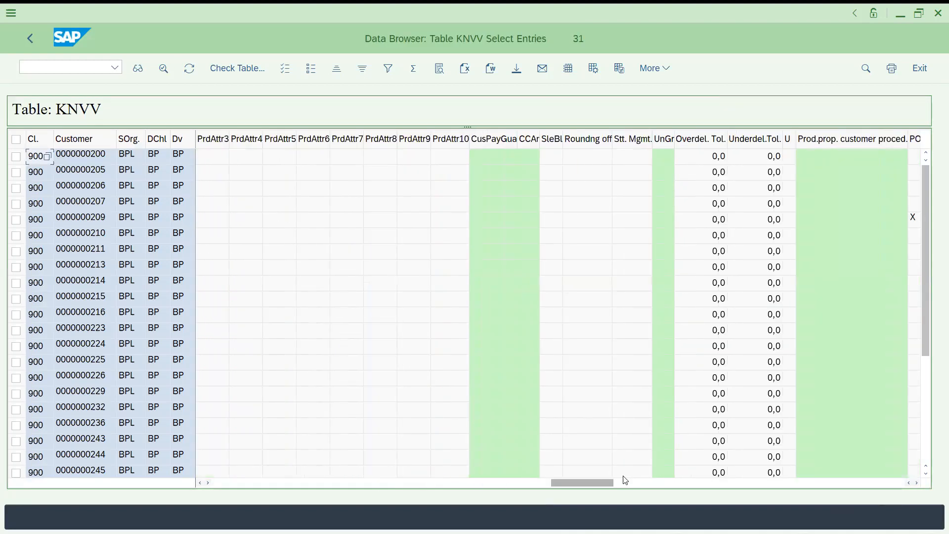
pyautogui.click(661, 483)
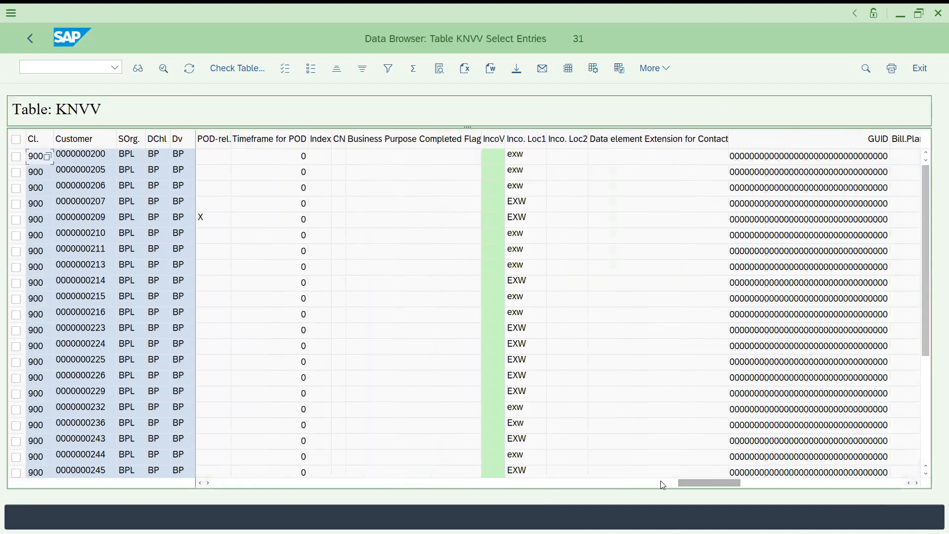
pyautogui.click(248, 484)
pyautogui.click(249, 484)
pyautogui.click(249, 485)
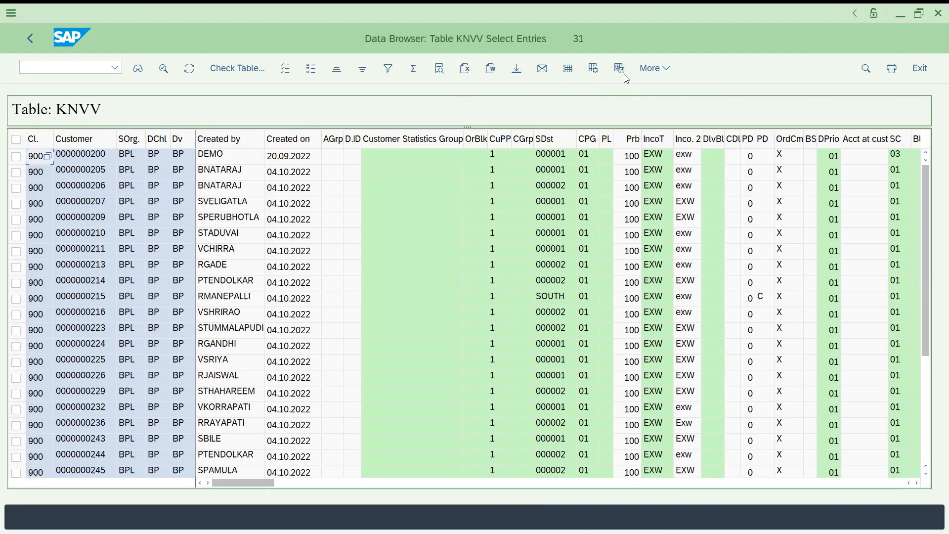
# - Change the output list format in the user parameters to ALV List
pyautogui.click(653, 70)
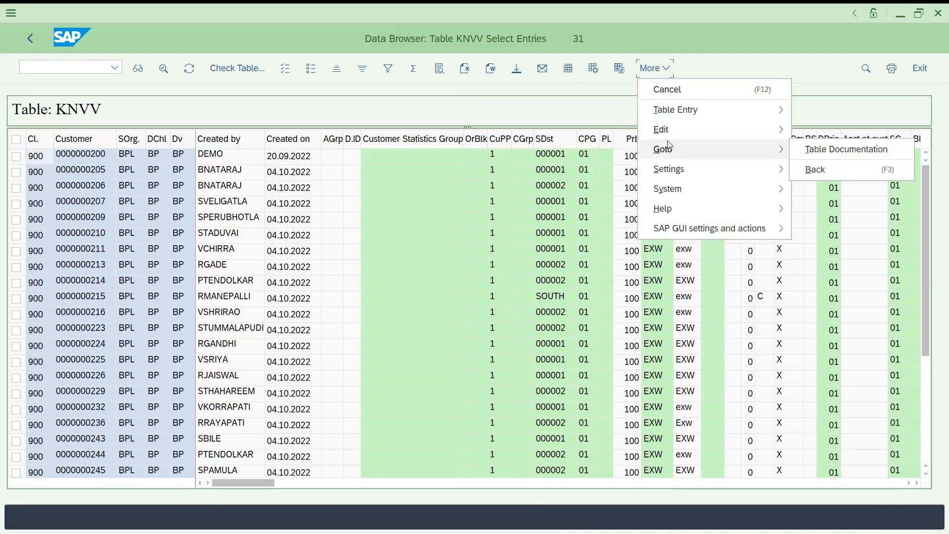
pyautogui.moveTo(666, 136)
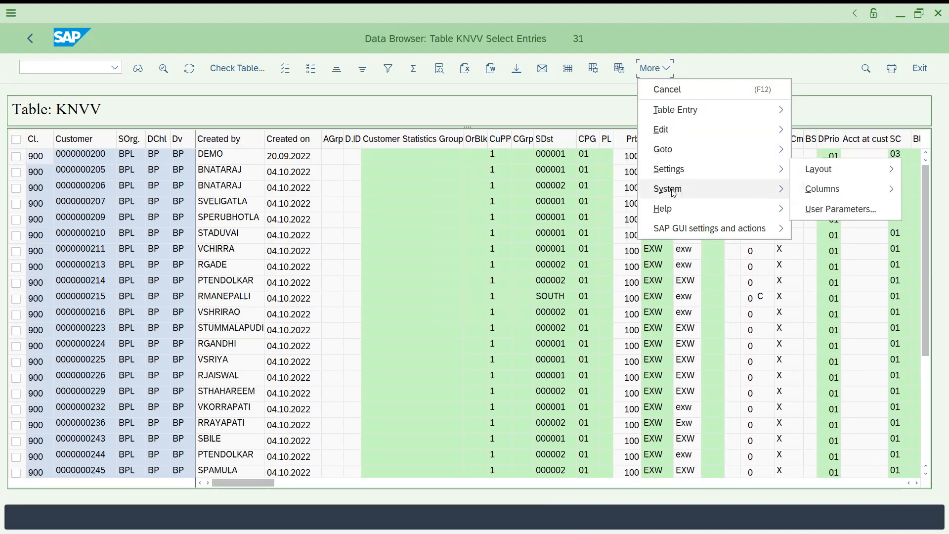
pyautogui.moveTo(673, 191)
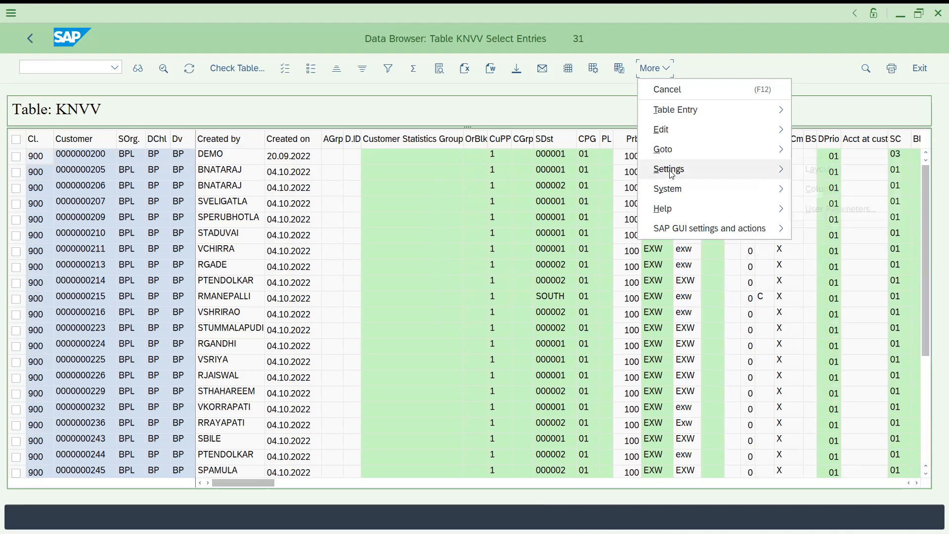
pyautogui.moveTo(673, 173)
pyautogui.click(821, 209)
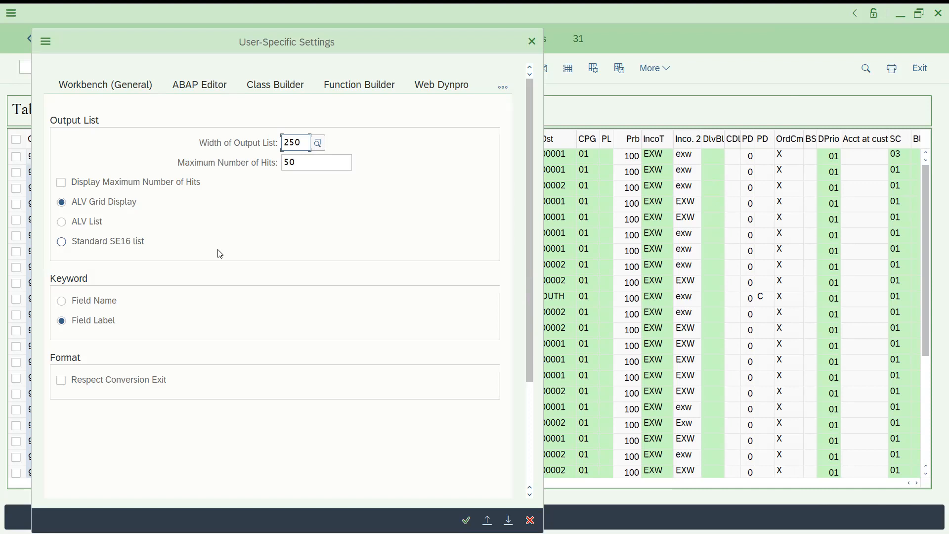
pyautogui.click(66, 222)
pyautogui.click(467, 520)
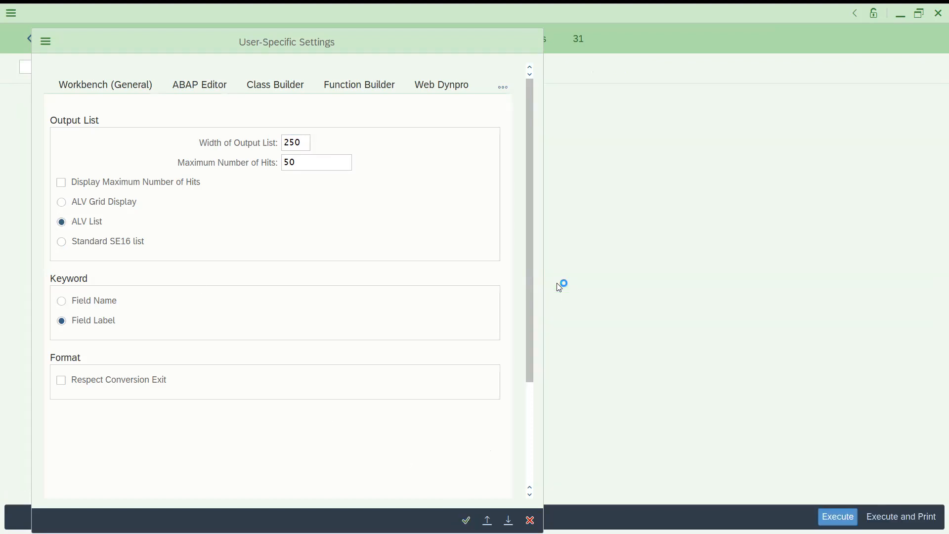
# - Display the KNVV entries in the list format and return to the selection screen
pyautogui.click(840, 518)
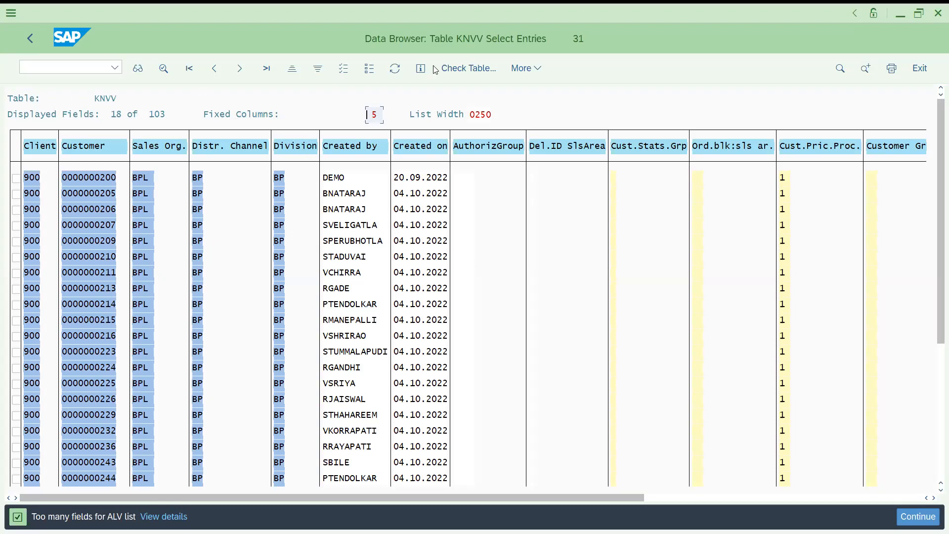
pyautogui.click(28, 37)
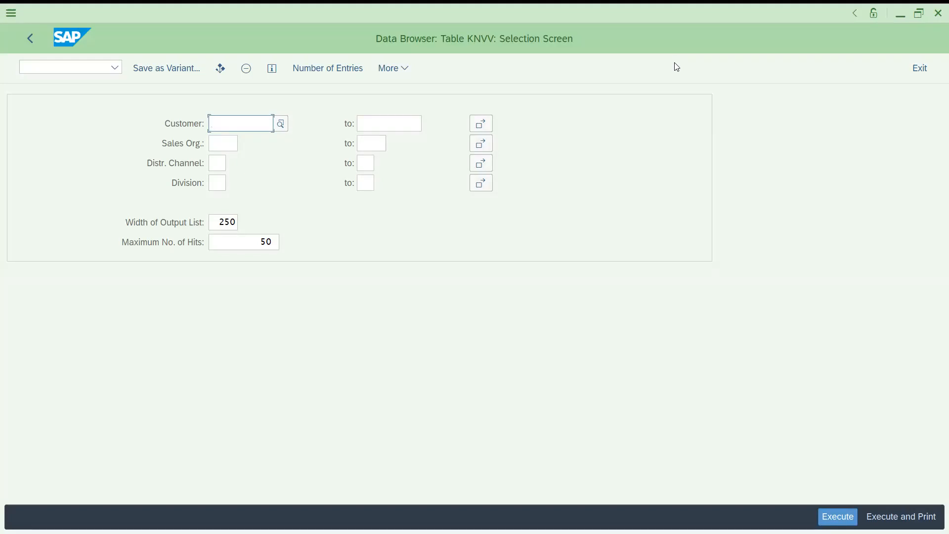
pyautogui.hotkey('alt', 'Tab')
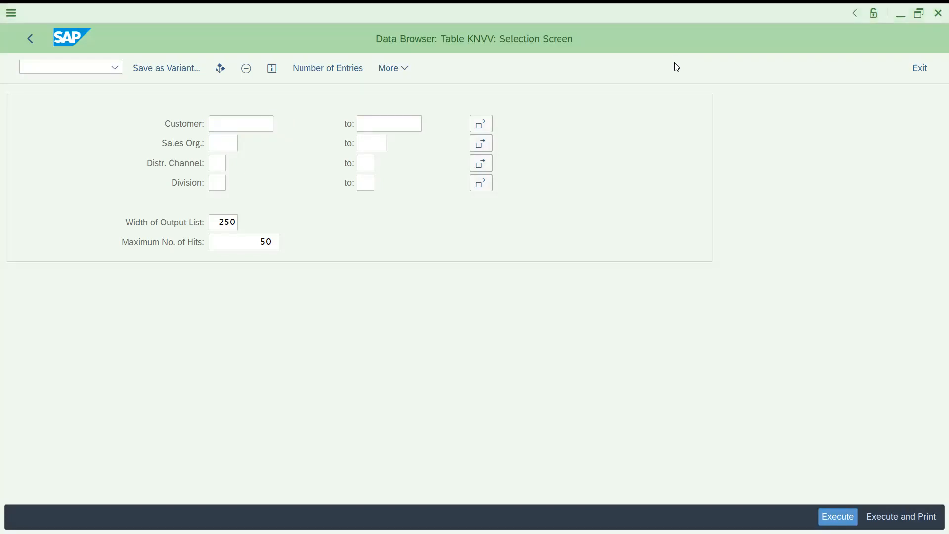